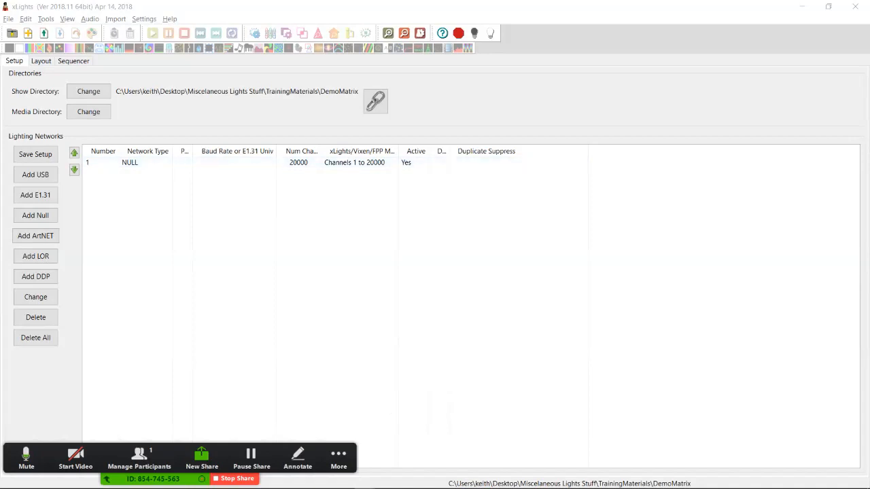
Turn off the Render On Save setting
key(alt+s)
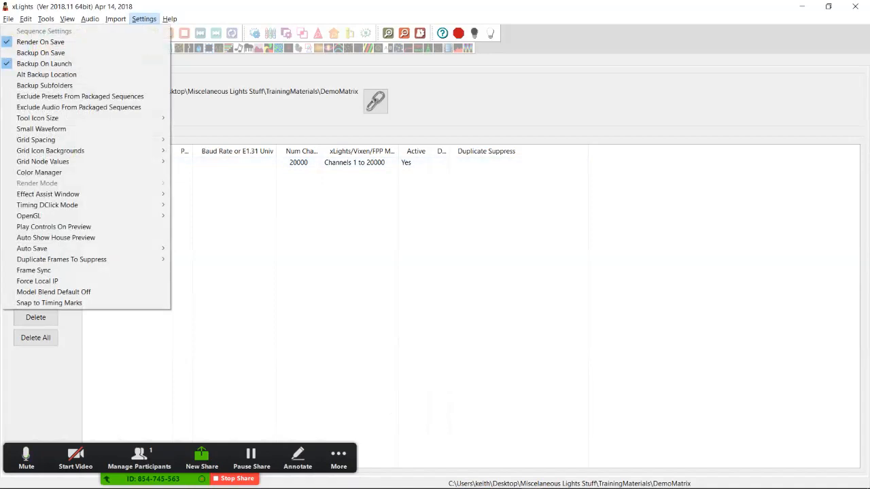
key(Down)
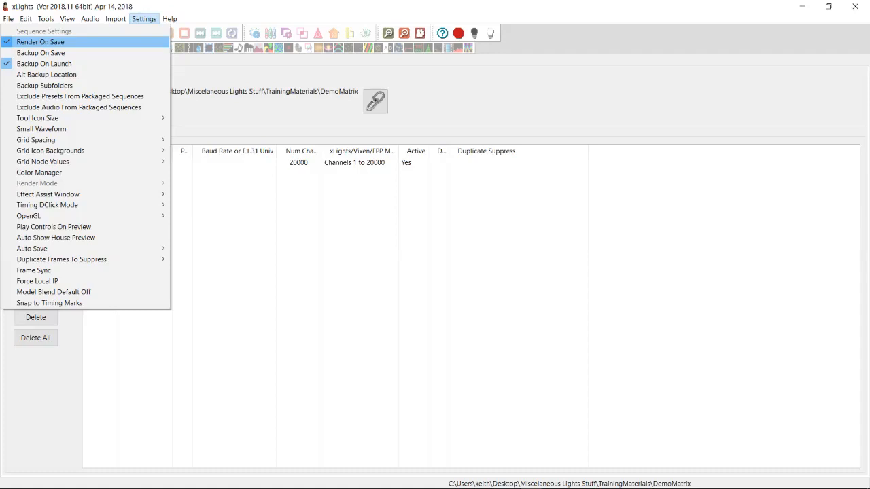
key(Escape)
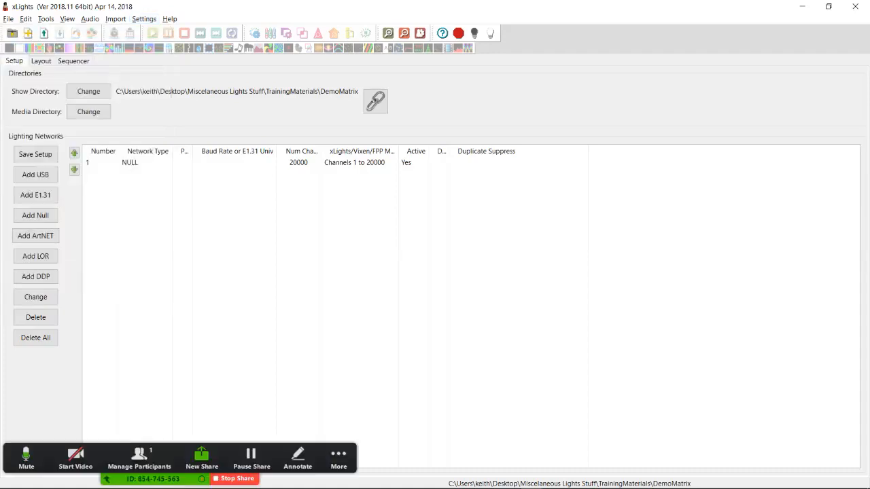
Turn on the Backup On Save setting
click(144, 19)
key(Left)
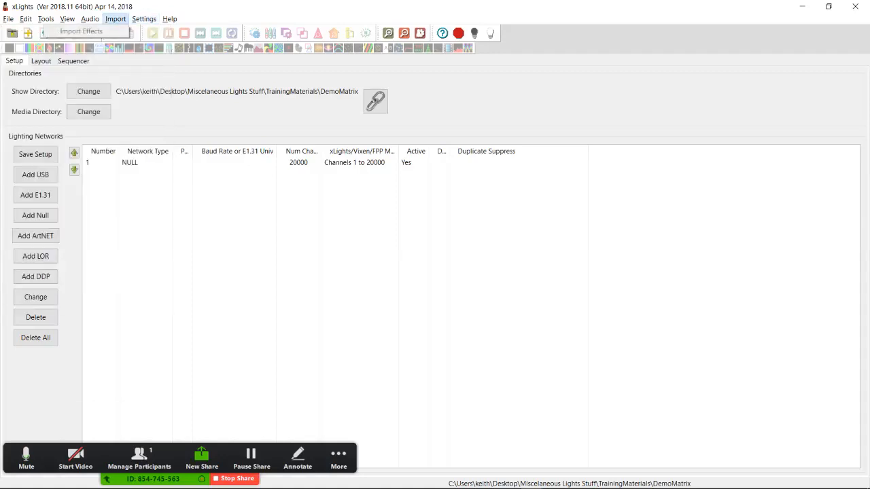
key(Right)
key(Down)
key(Down)
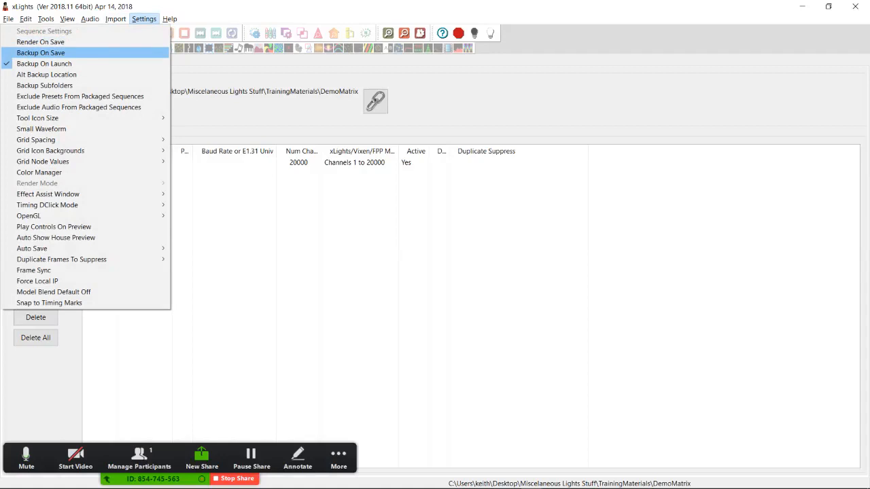
key(Return)
Turn the Backup On Save setting back off
key(alt+s)
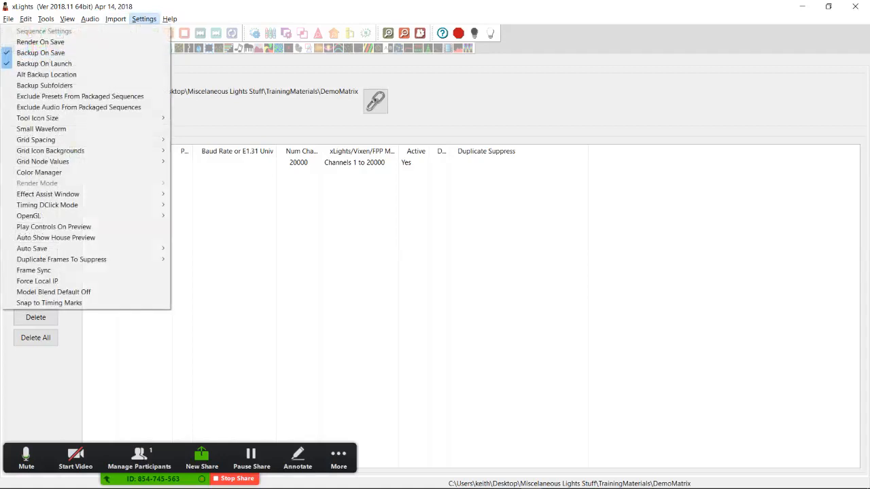
key(Down)
key(Down)
key(Down)
key(Up)
key(Return)
Turn on the Backup Subfolders setting so subfolders are included in backups
key(alt+s)
key(Left)
key(Right)
key(Down)
key(Down)
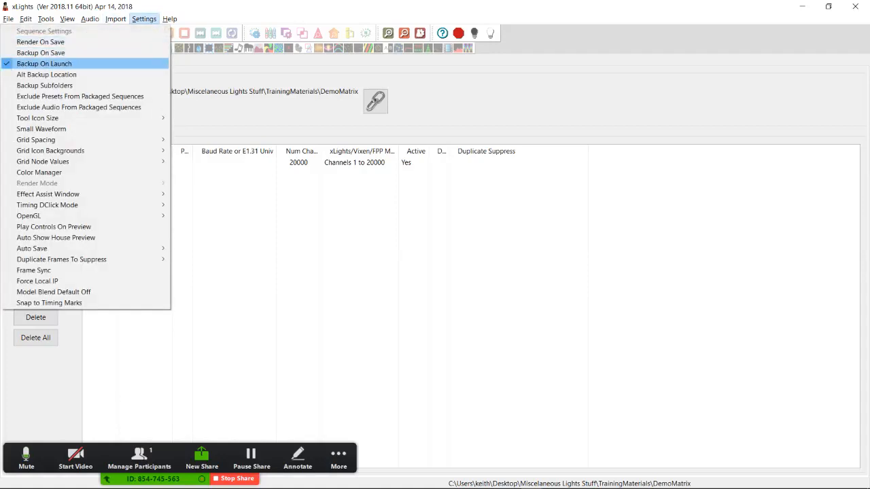
key(Down)
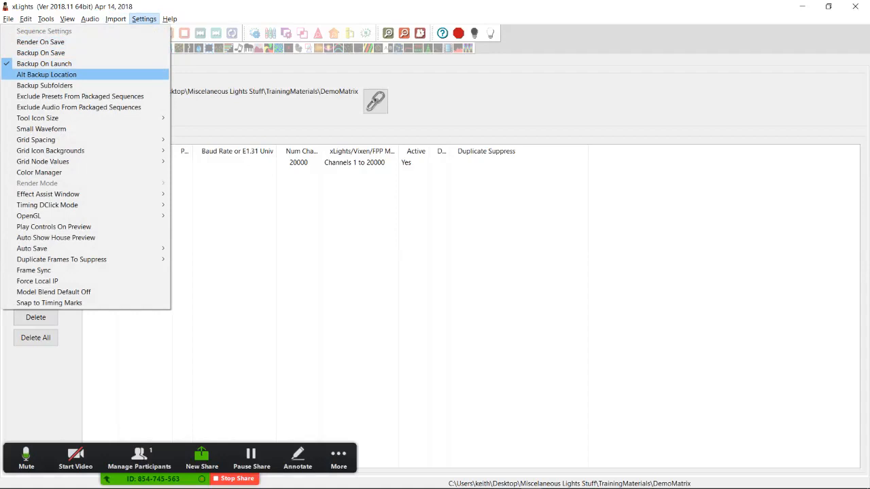
key(Down)
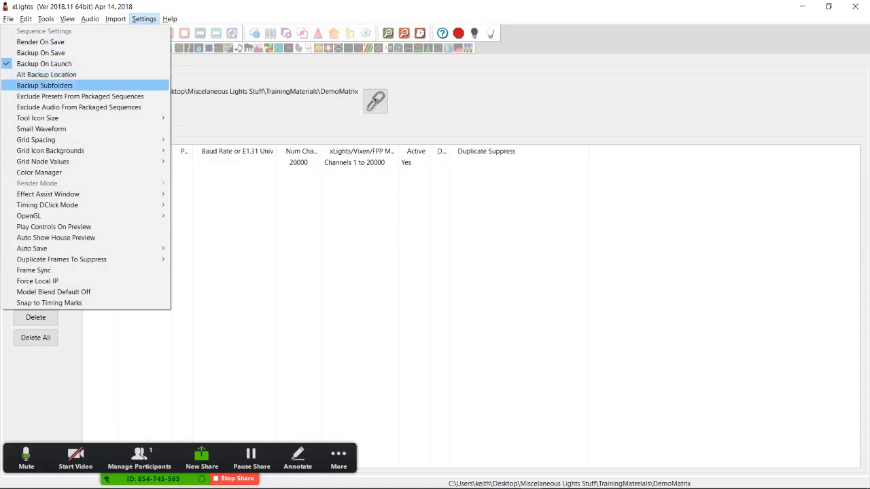
key(Return)
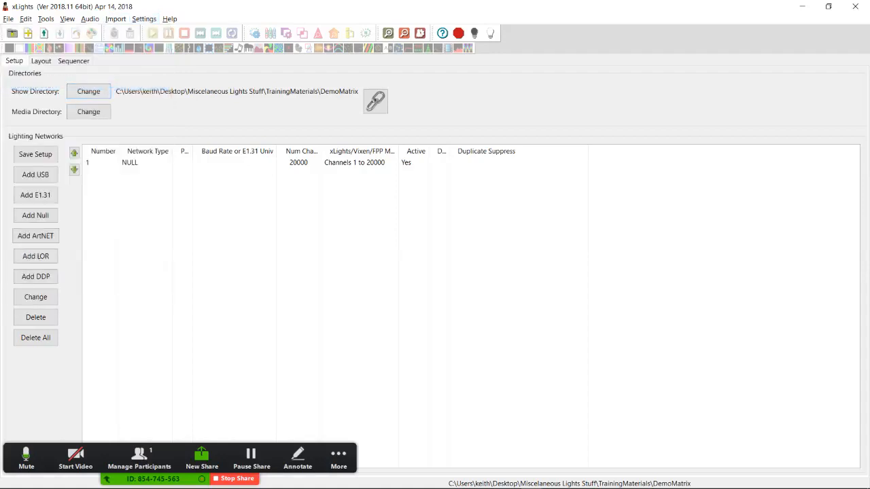
Review the Backup Subfolders setting and the options for excluding presets and audio from packaged sequences
key(alt+s)
key(Down)
key(Down)
key(Down)
key(Down)
key(Down)
key(Down)
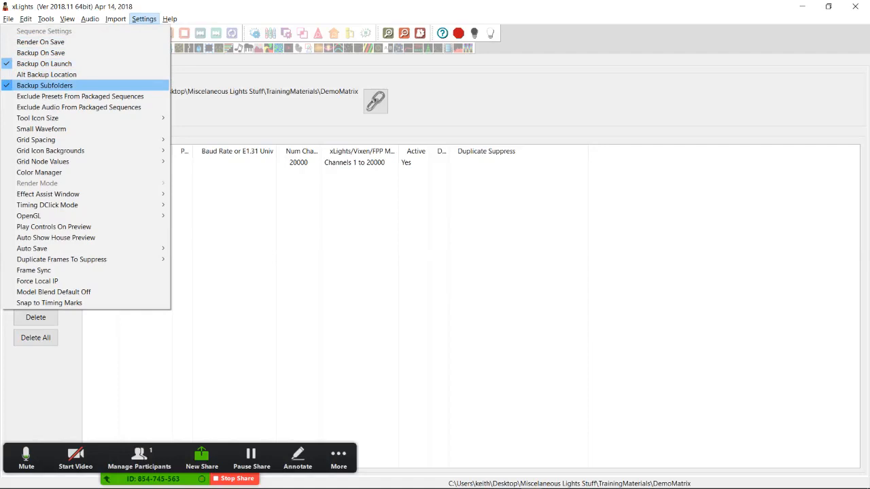
key(Down)
key(Down)
key(Up)
key(Down)
key(Down)
key(Up)
key(Up)
key(Up)
key(Down)
key(Up)
key(Down)
key(Up)
key(Down)
key(Up)
key(Up)
key(Down)
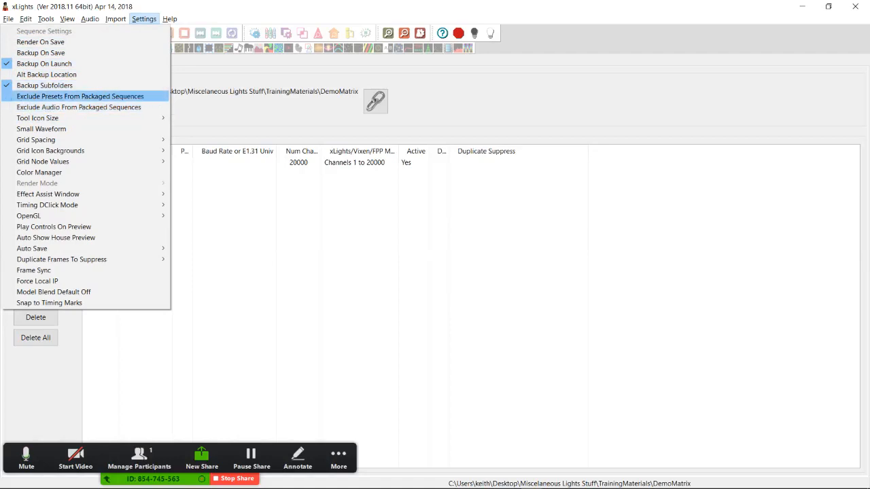
key(Down)
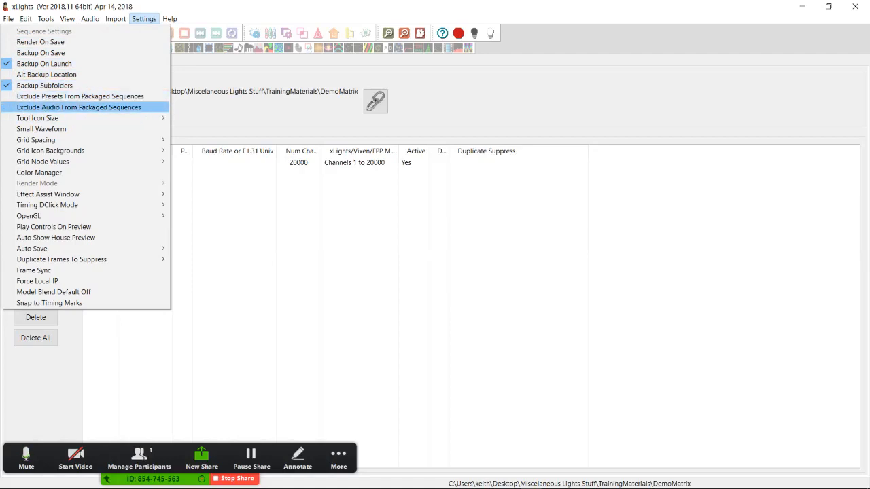
Turn on the Small Waveform setting, leaving the Tool Icon Size as it is
key(Down)
key(Right)
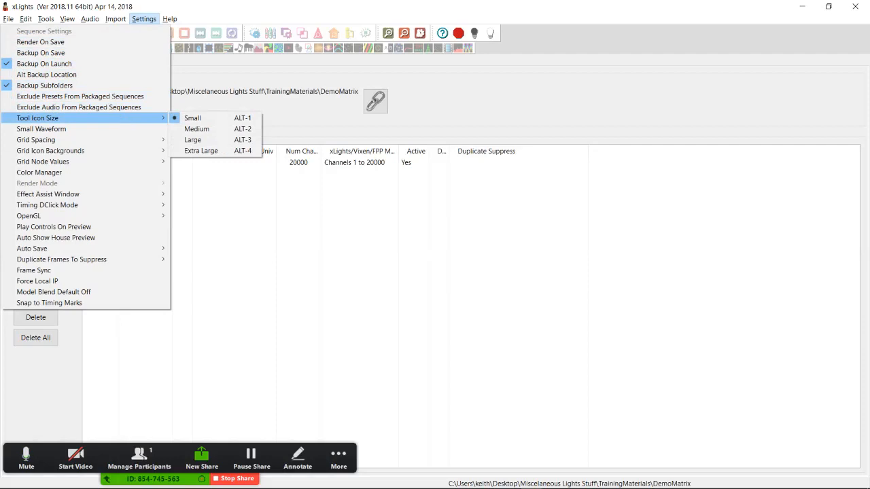
key(Down)
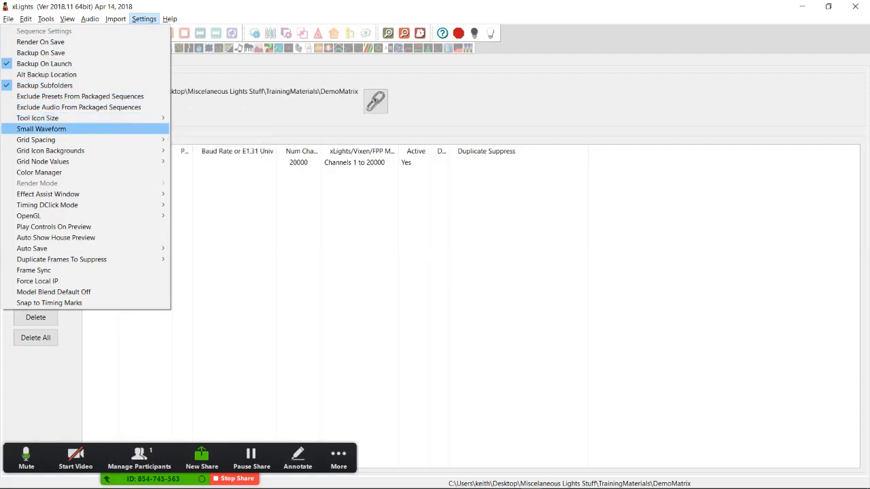
key(Return)
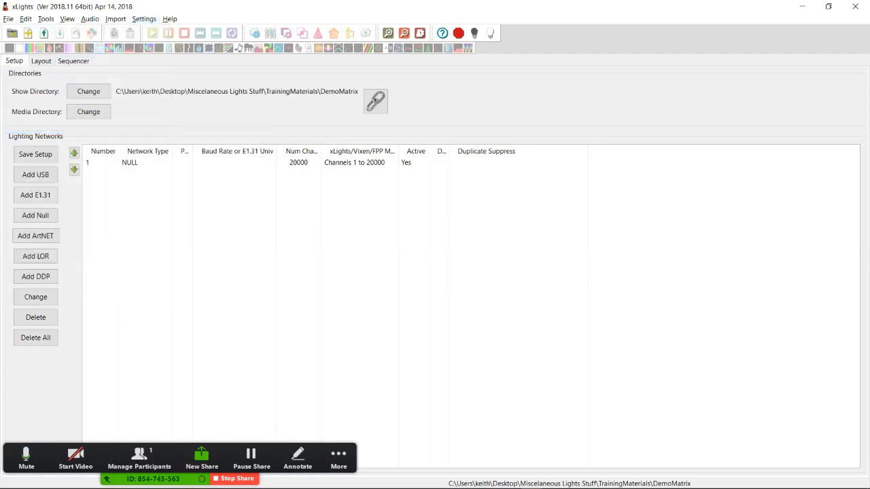
Create a new musical sequence using "01 - Dance Of The Sugar Plum Fairy.mp3" from the Christmas Music folder
click(28, 33)
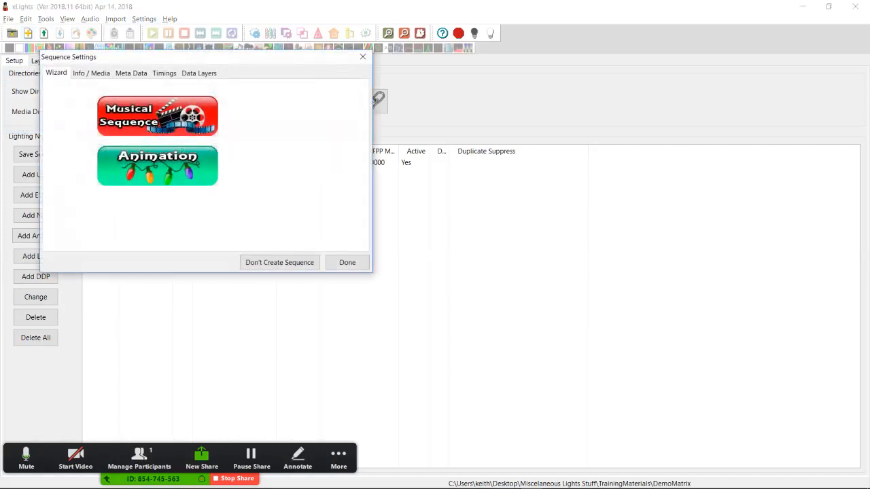
click(157, 116)
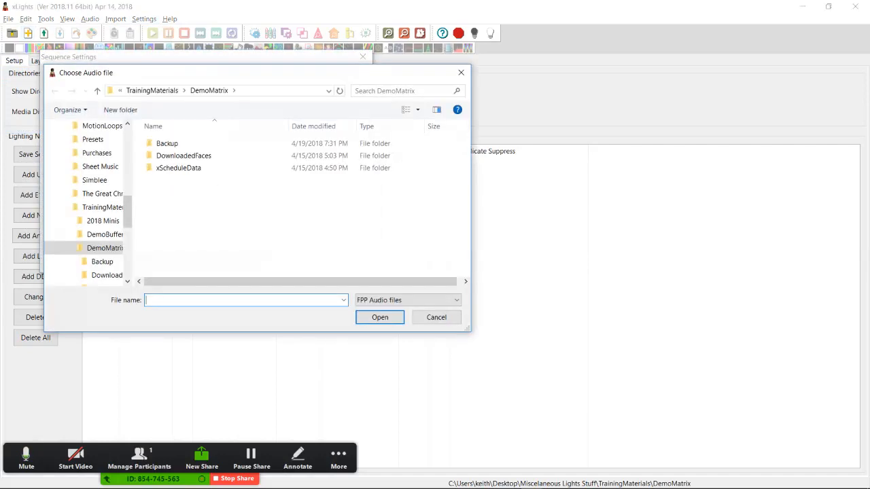
scroll(95, 204, up, 4)
scroll(96, 204, up, 3)
click(102, 208)
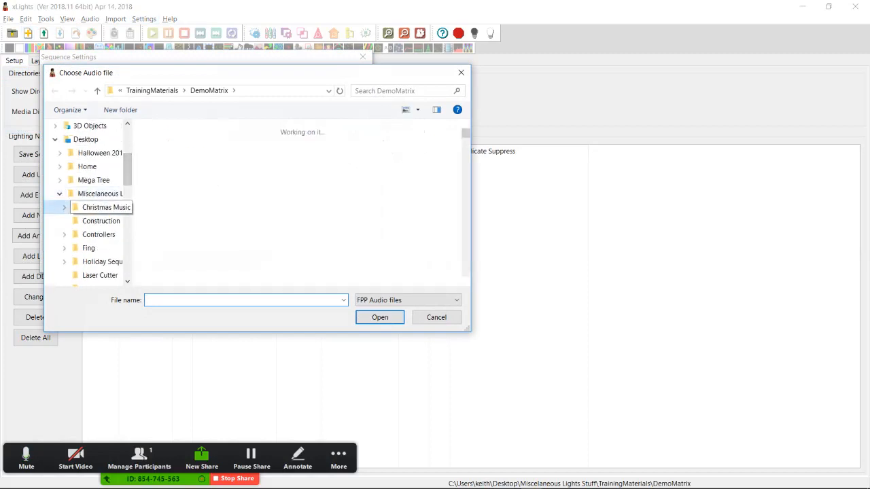
double_click(183, 240)
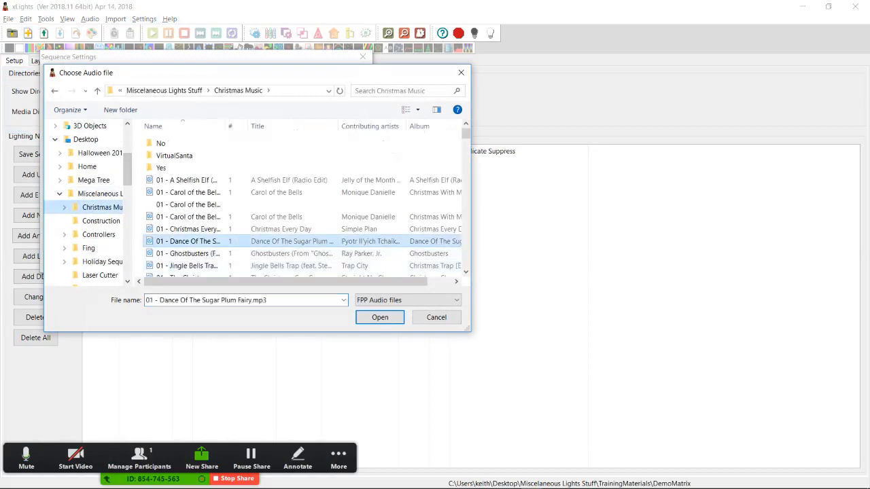
click(346, 284)
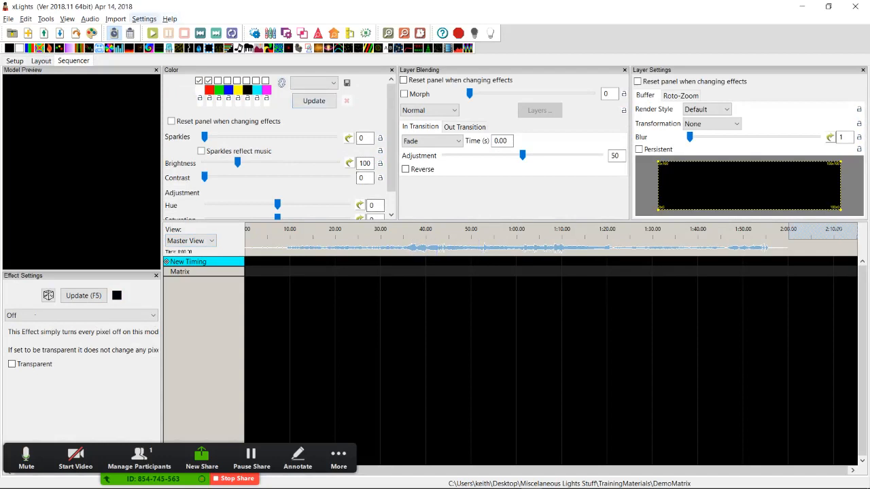
click(143, 18)
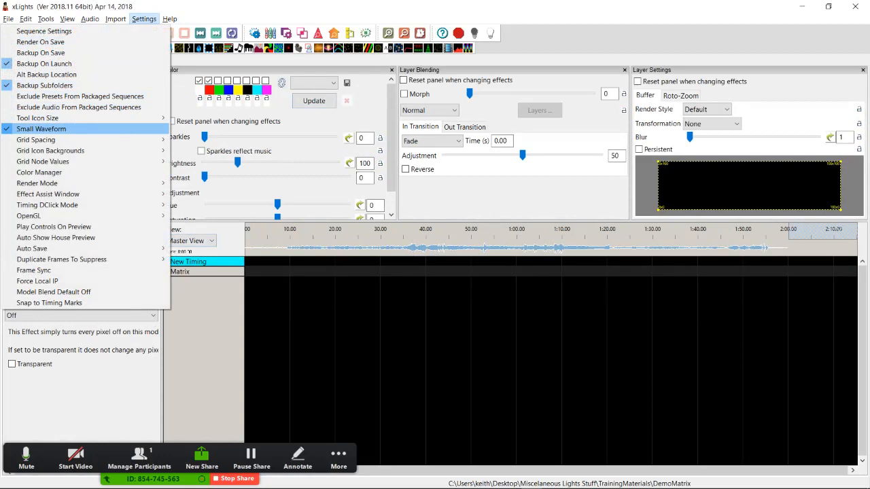
mouse_move(41, 139)
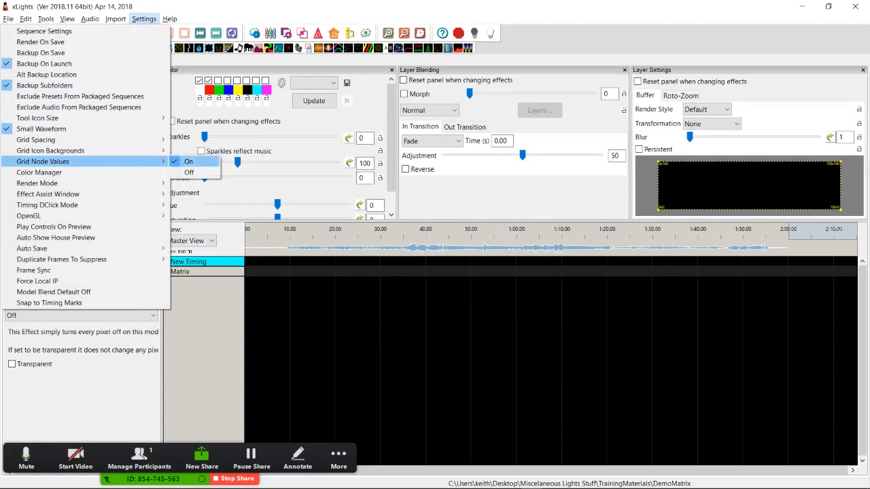
key(Escape)
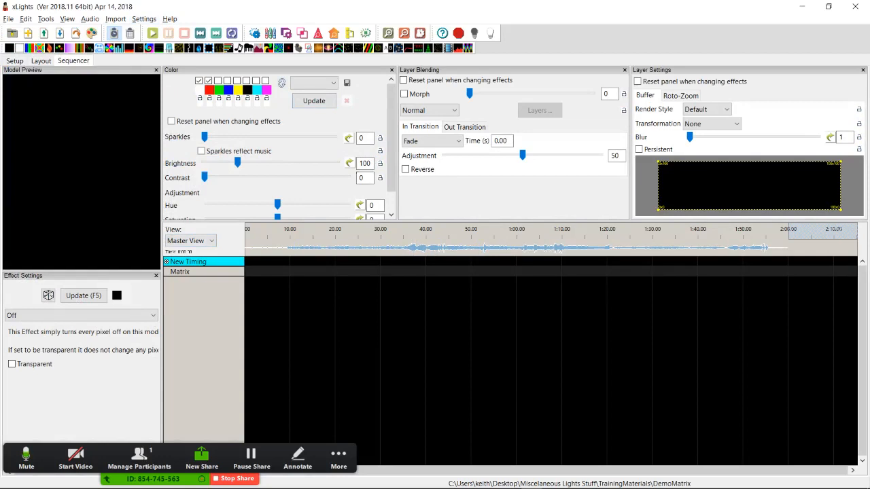
Place a Galaxy effect on the Matrix row, spanning from about 12 to 33 seconds
drag(148, 48, 301, 271)
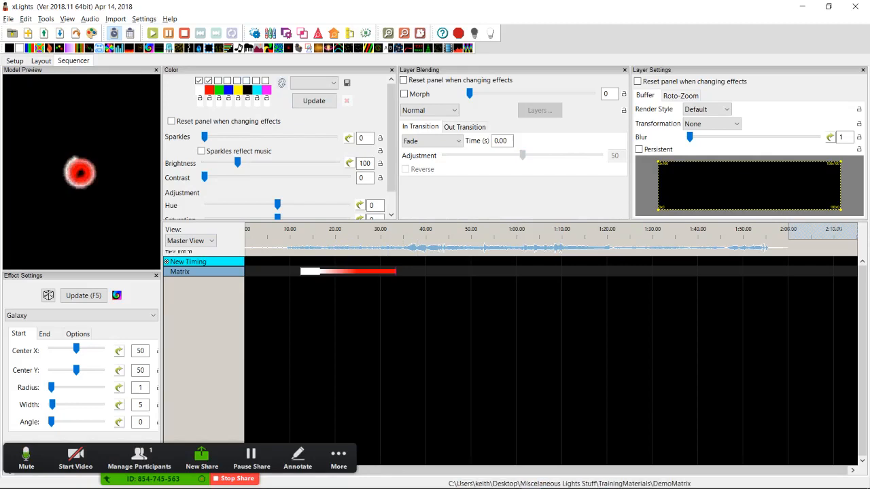
Set both Grid Node Values and Grid Icon Backgrounds to Off for the sequencer grid
click(143, 18)
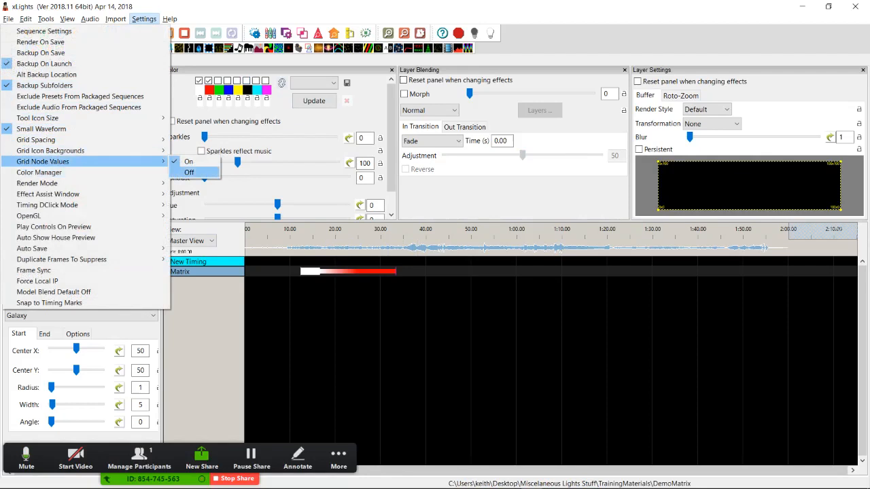
click(39, 172)
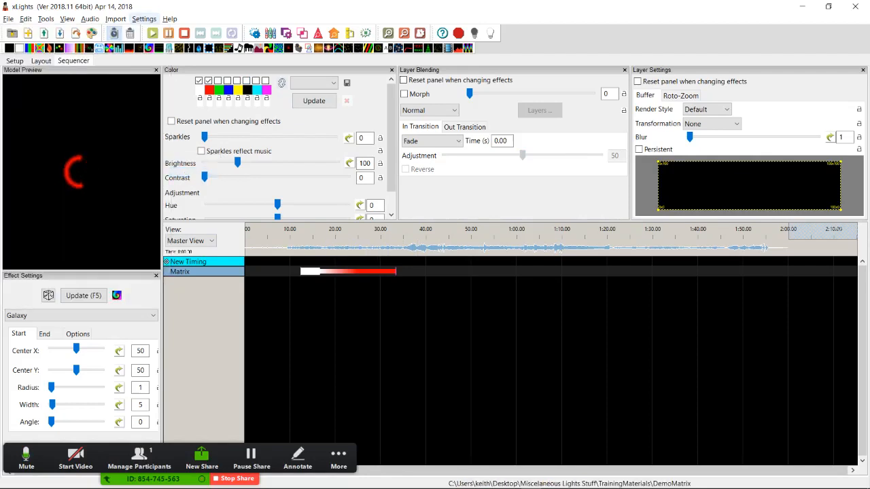
click(144, 19)
mouse_move(95, 161)
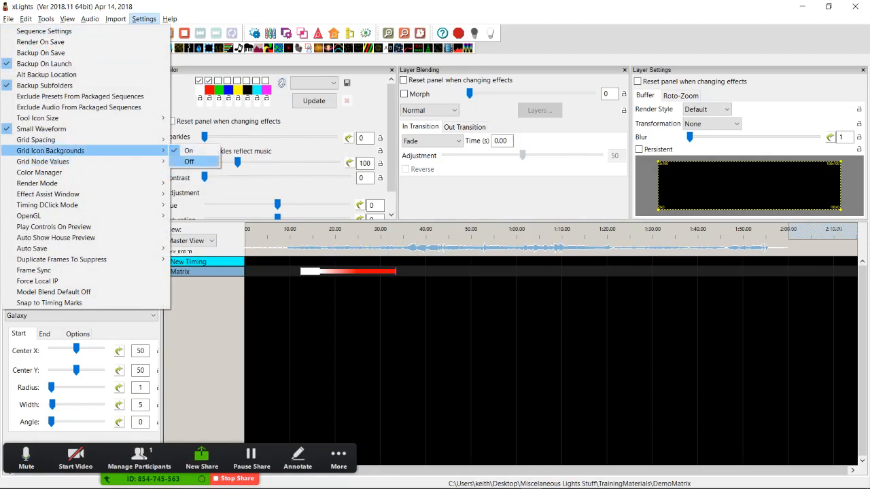
click(191, 161)
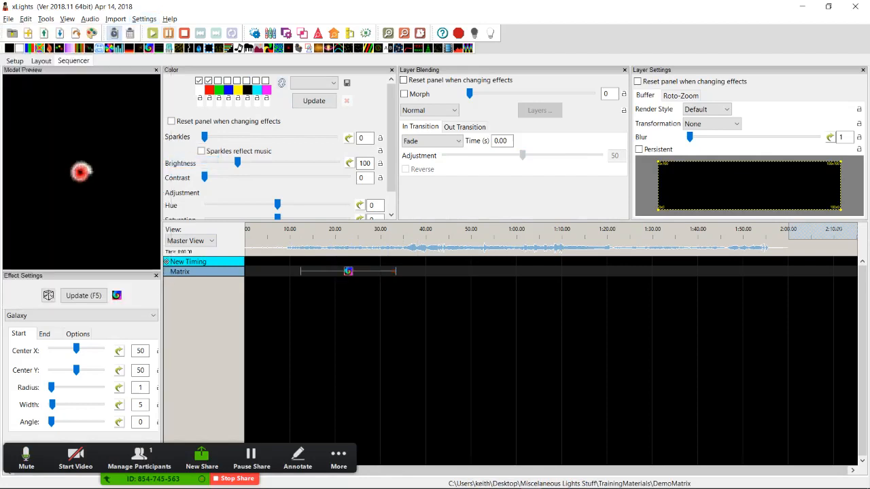
Set Grid Node Values back to On
click(143, 19)
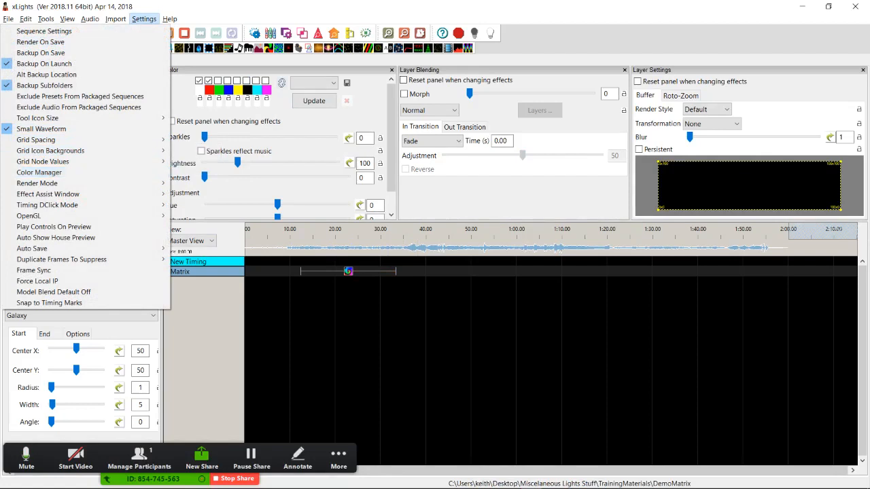
mouse_move(42, 162)
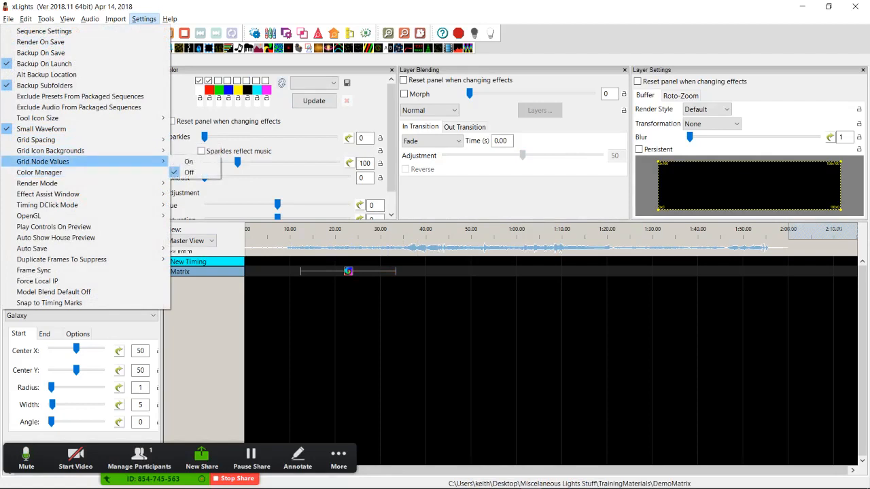
click(188, 161)
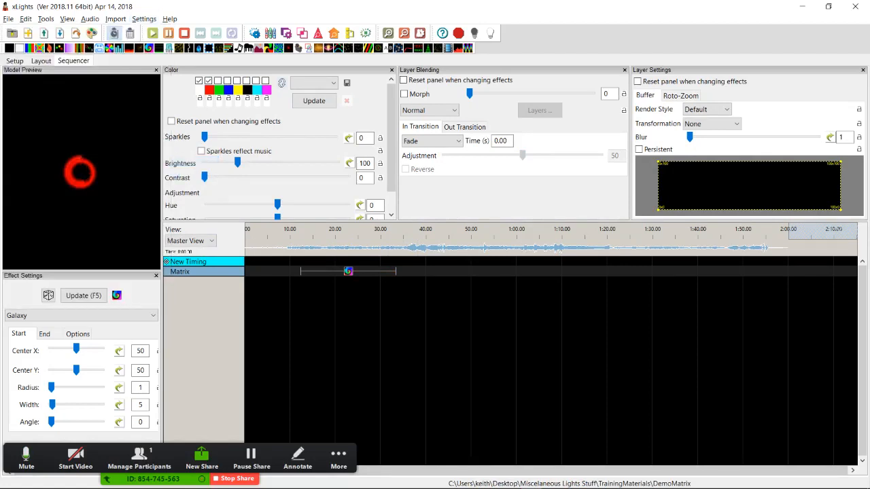
Expand the Matrix model to its strands and Strand 3 to its nodes to inspect them, and collapse the model again
double_click(179, 271)
double_click(186, 301)
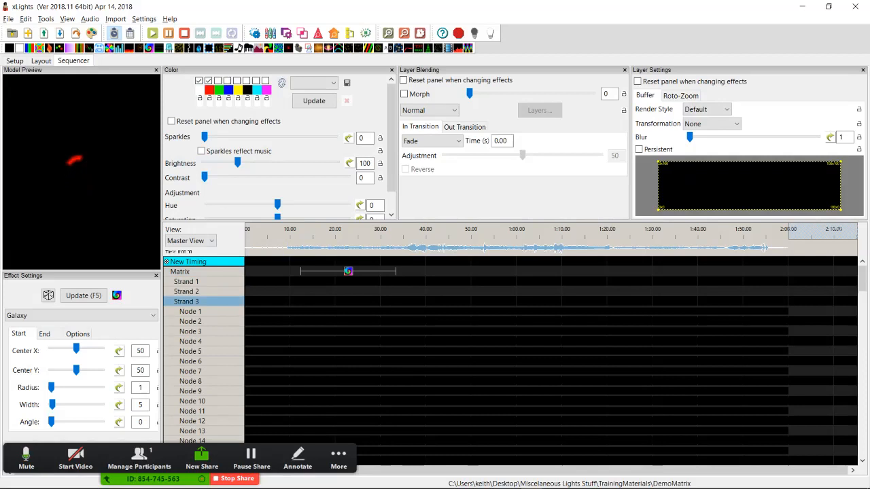
double_click(179, 271)
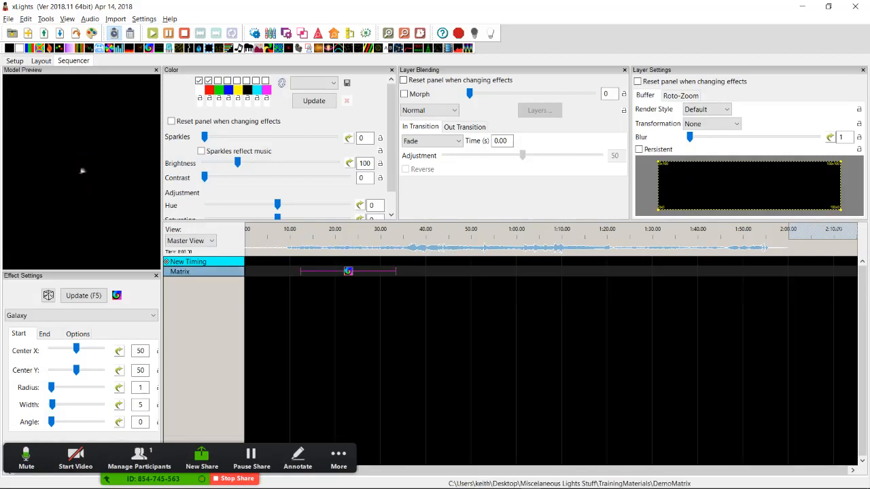
Set the Effect Assist Window to Always Off and the Timing DClick Mode to Edit Text
click(143, 18)
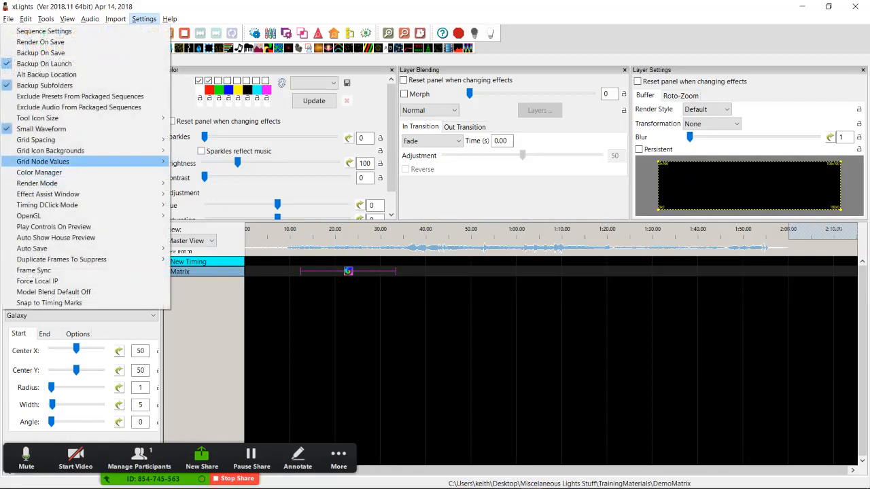
mouse_move(67, 161)
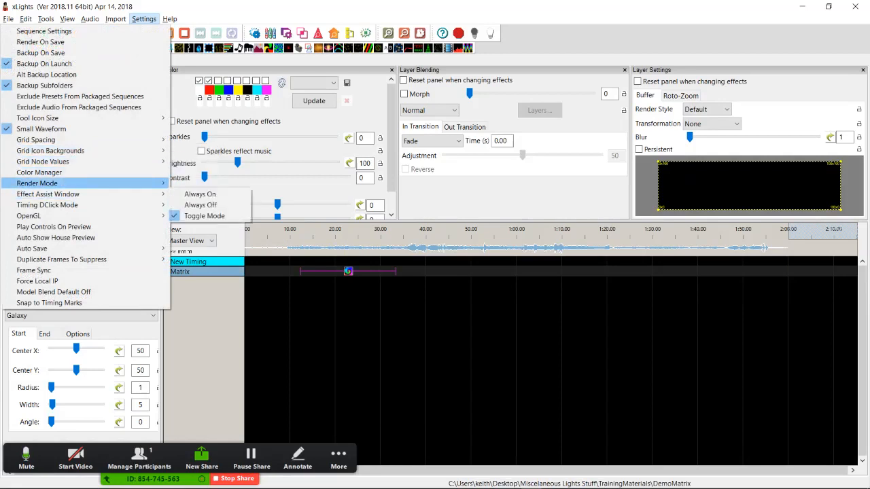
mouse_move(68, 183)
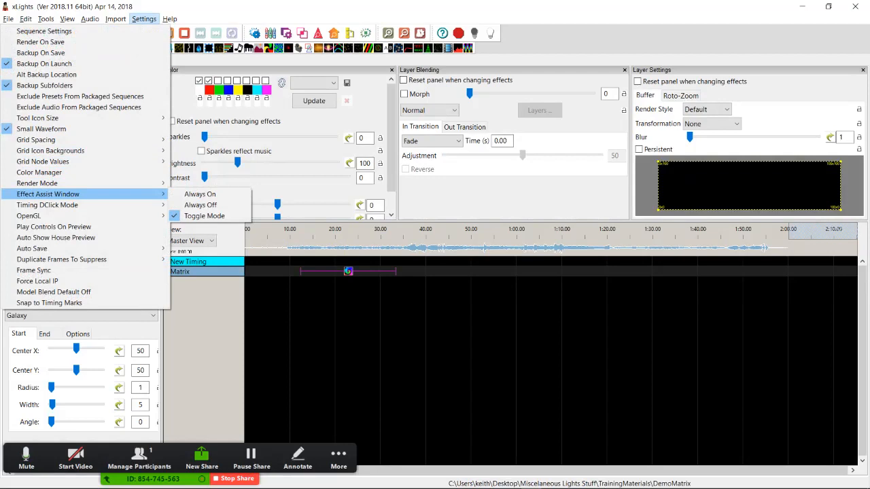
click(201, 204)
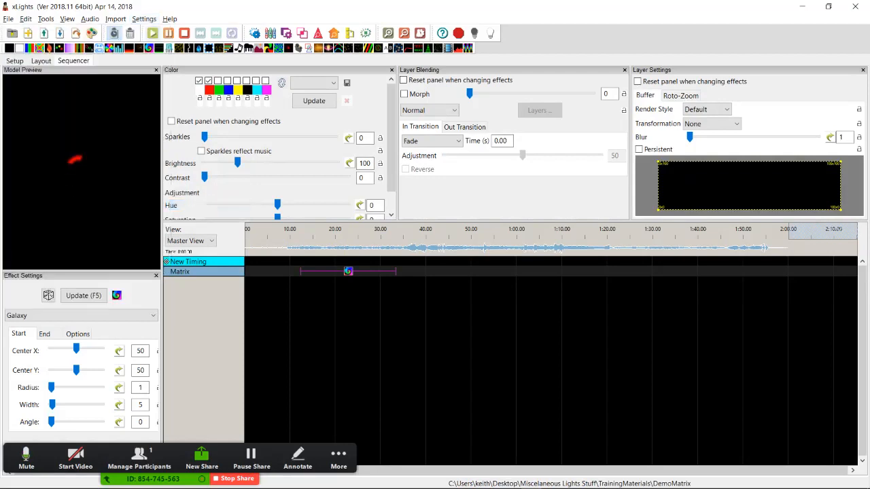
click(143, 18)
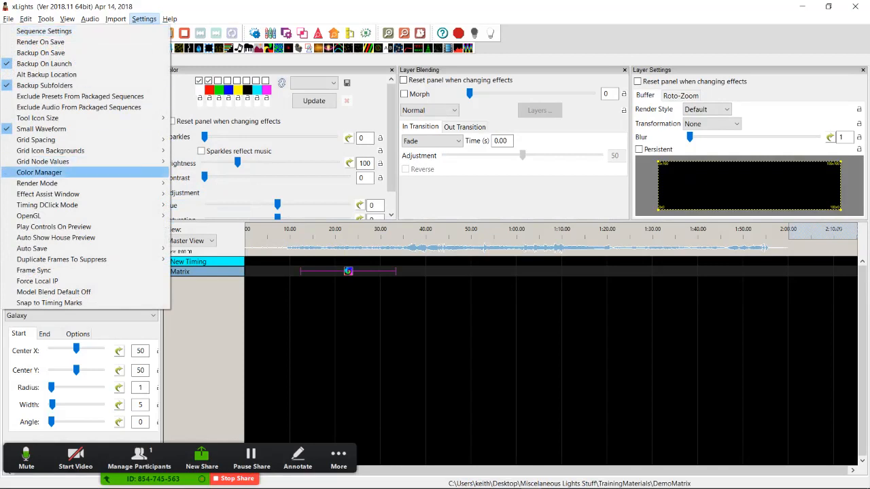
mouse_move(37, 183)
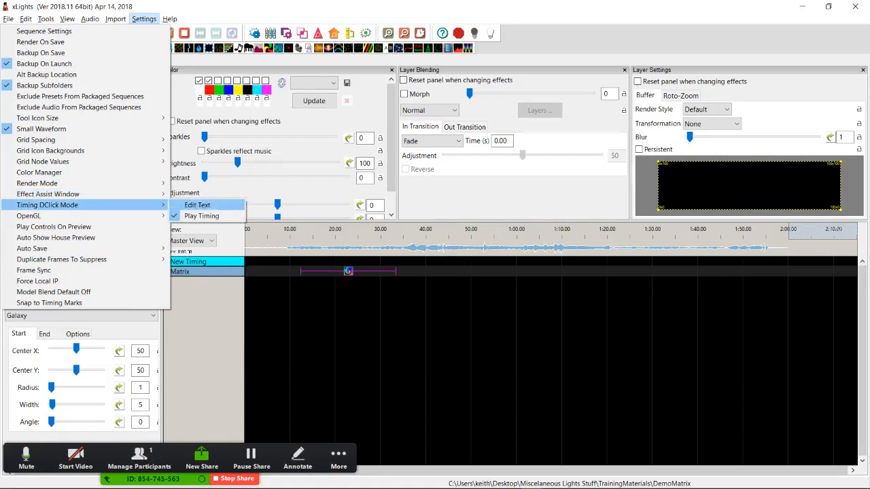
click(197, 205)
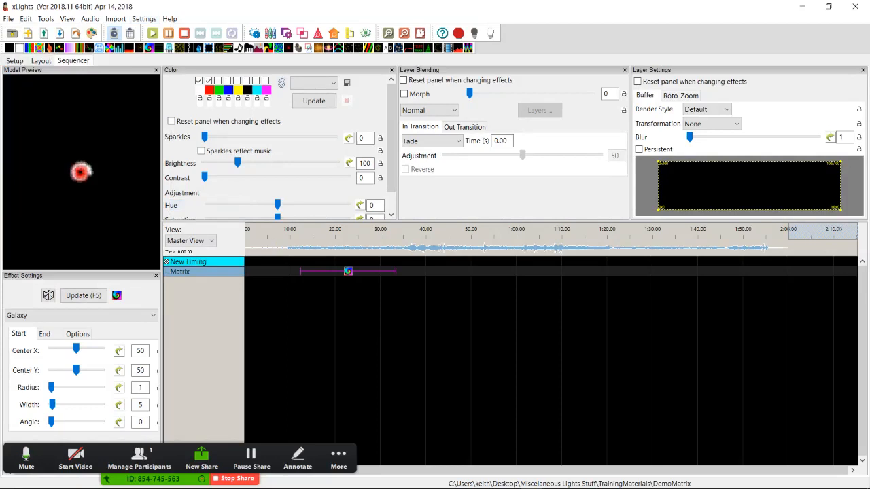
Add a timing mark on New Timing from about 11.9 to 25.2 seconds, then open its label for editing and cancel
drag(300, 248, 358, 249)
key(t)
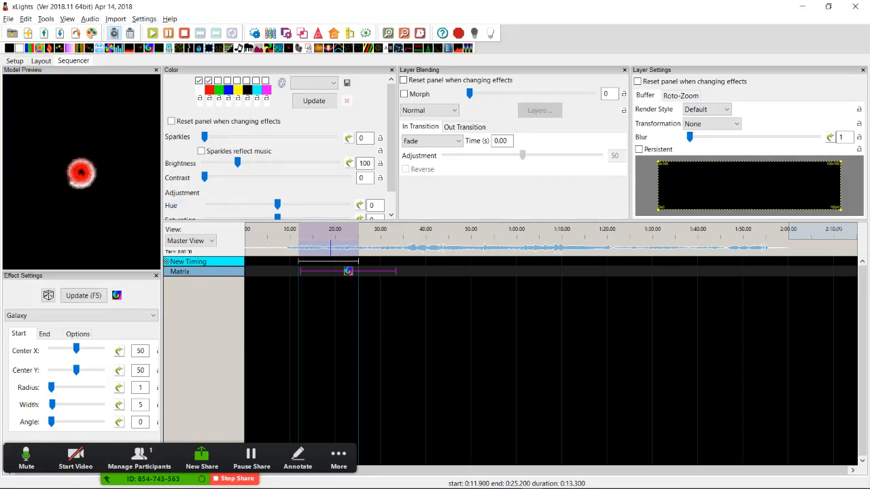
double_click(328, 261)
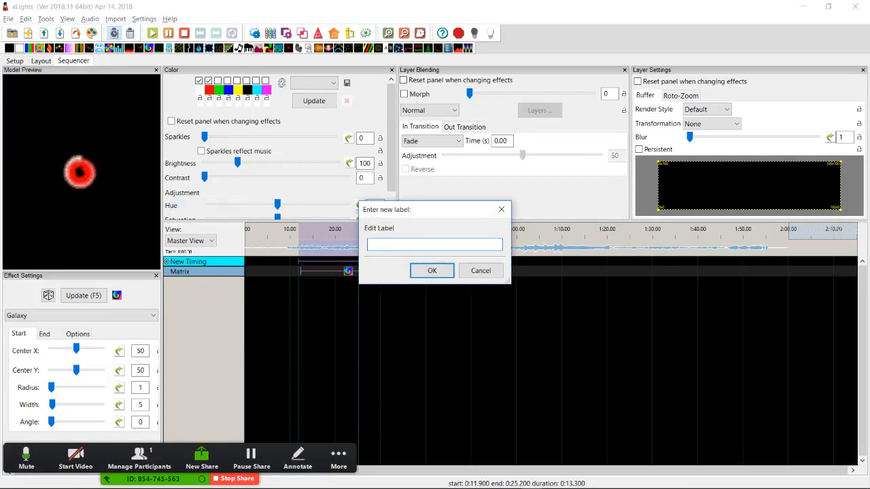
click(480, 271)
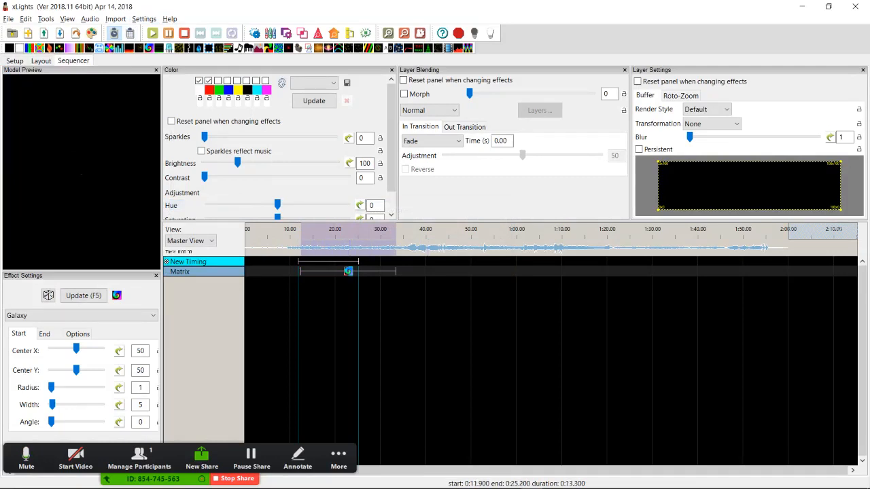
Enable Play Controls On Preview in the program settings
click(144, 19)
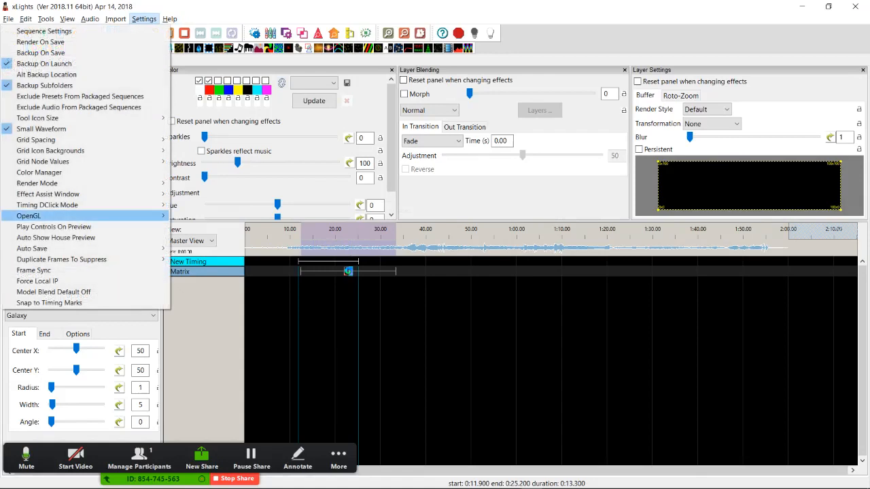
mouse_move(88, 215)
mouse_move(61, 205)
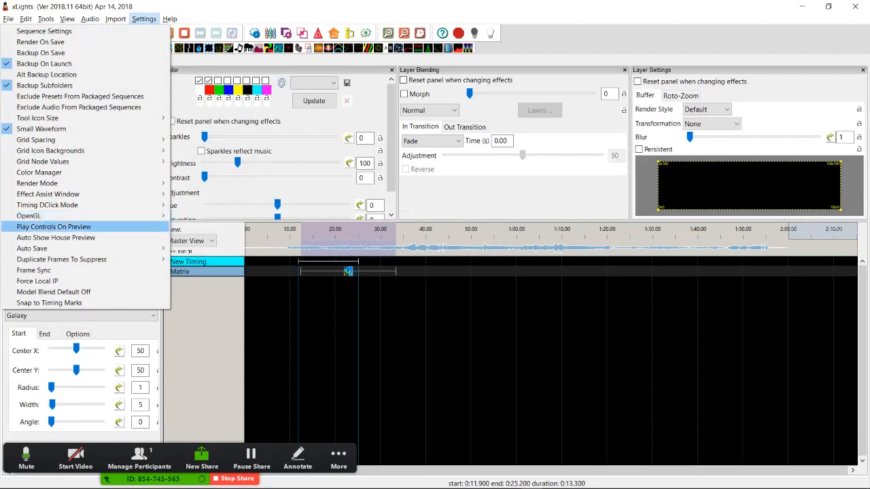
click(88, 226)
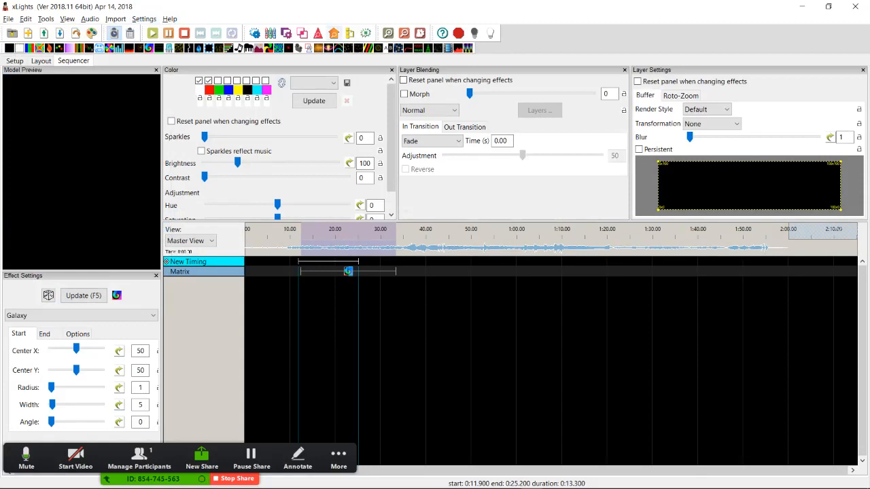
Show the House Preview, undock it to examine its play controls, and dock it between Layer Blending and Layer Settings
click(334, 33)
drag(598, 70, 240, 3)
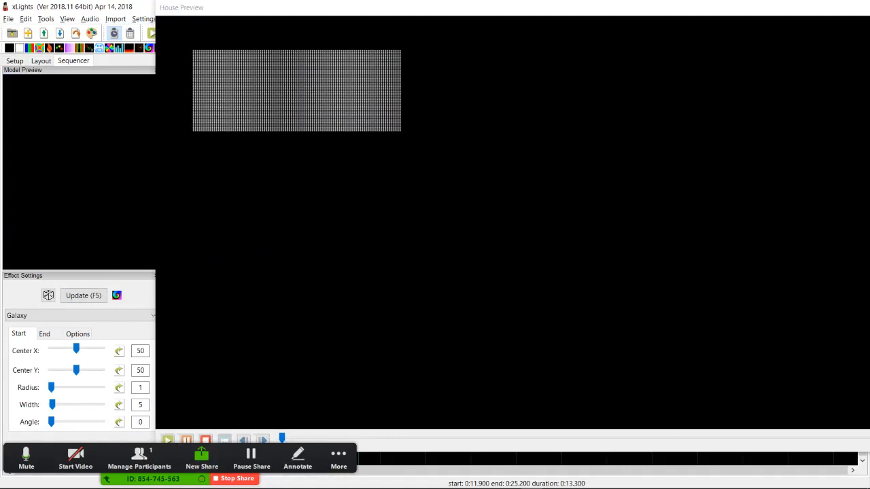
drag(606, 9, 575, 112)
Enable Auto Show House Preview, hide the House Preview, and test the option by starting and stopping playback of the sequence
click(143, 19)
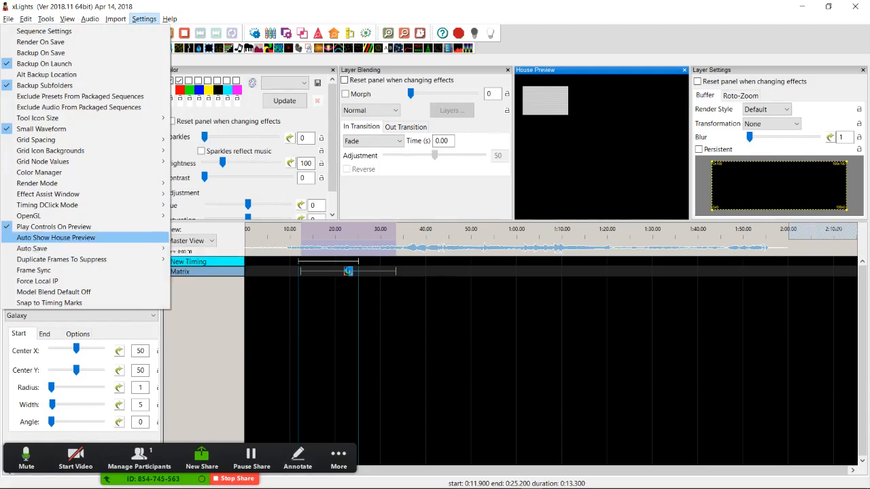
click(56, 237)
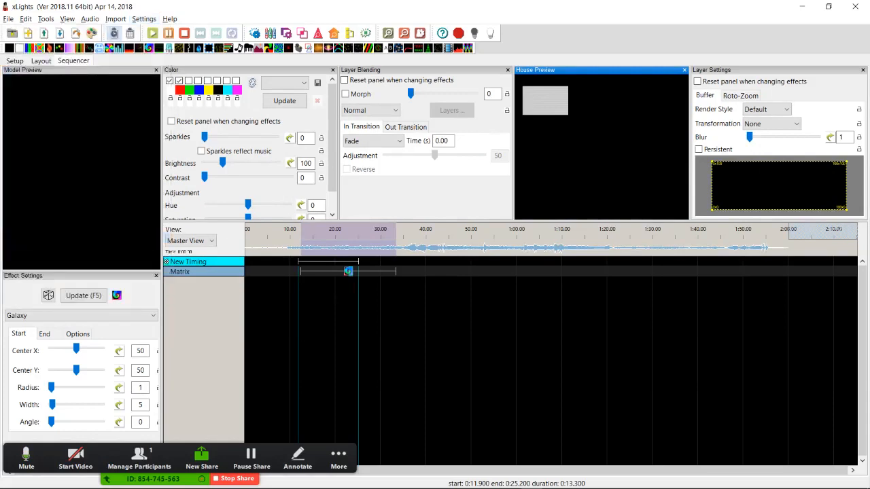
click(333, 34)
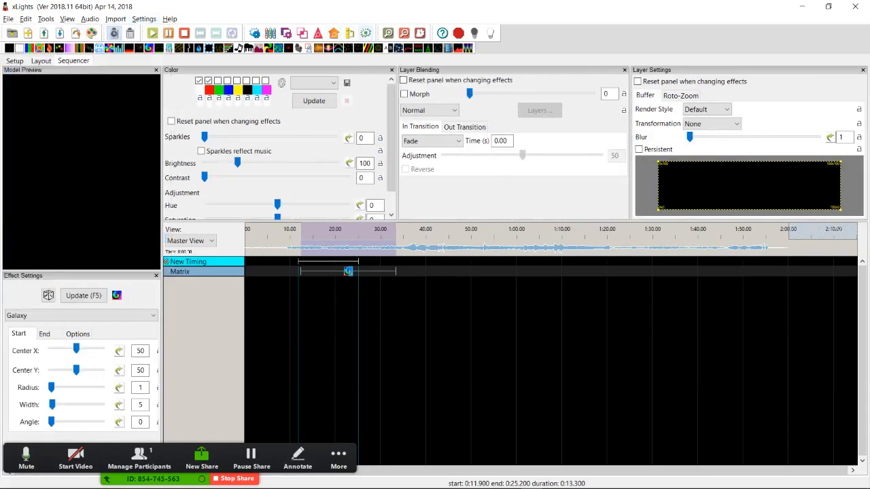
key(space)
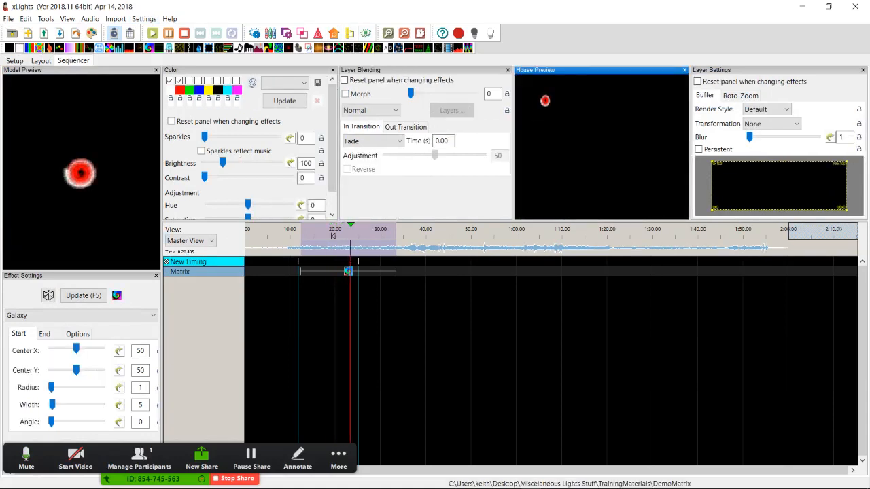
key(space)
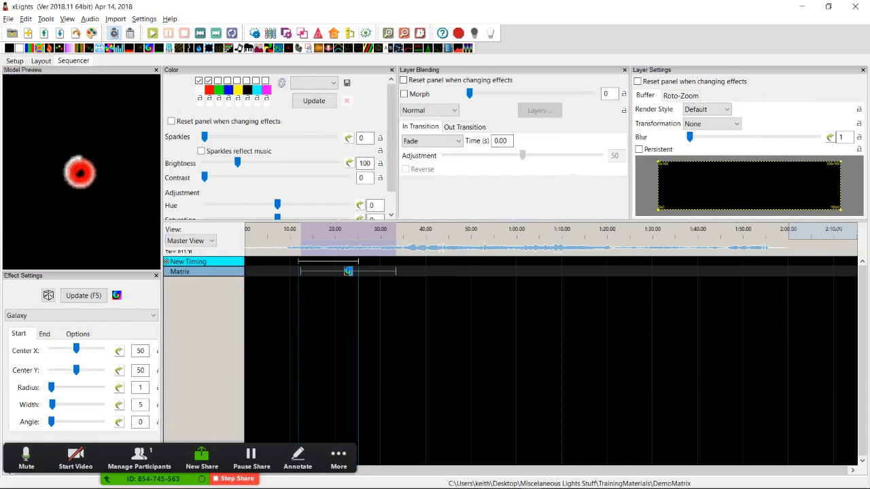
Turn off Auto Show House Preview and enable Model Blend Default Off
click(143, 18)
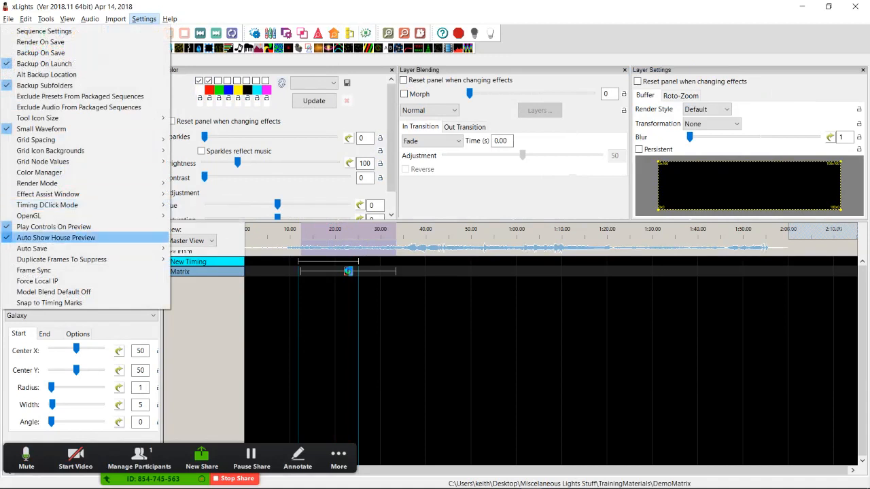
click(56, 237)
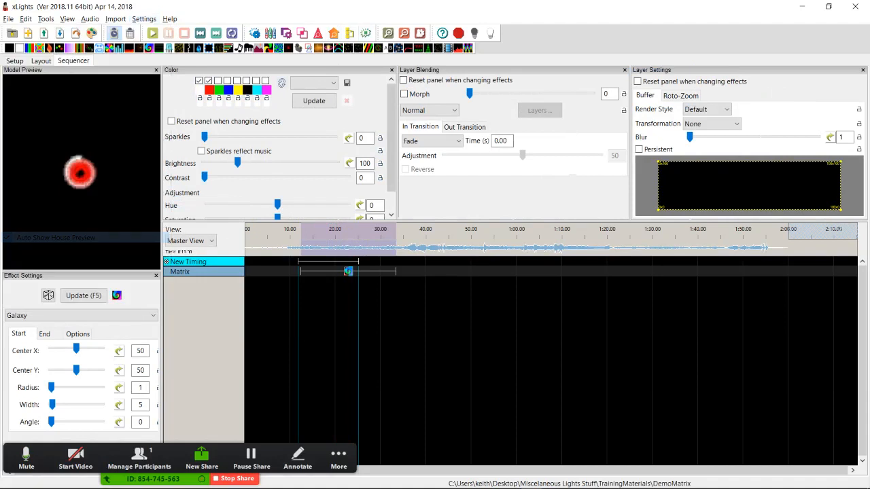
click(144, 18)
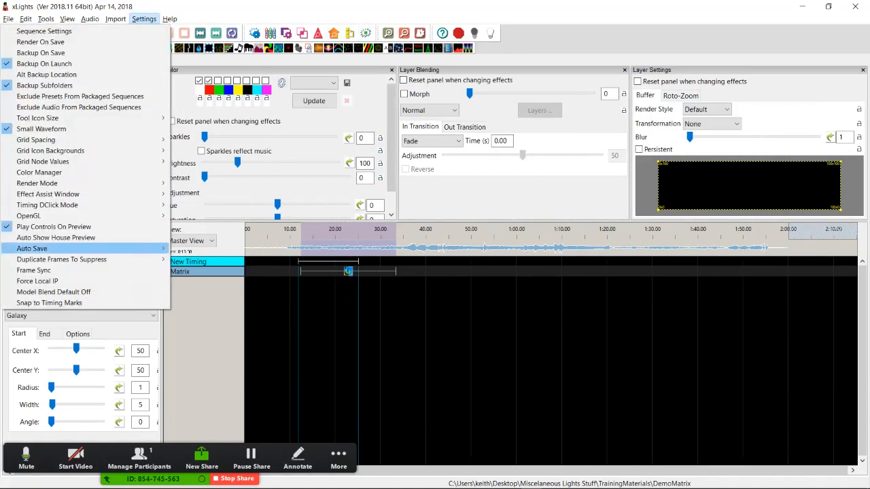
mouse_move(96, 259)
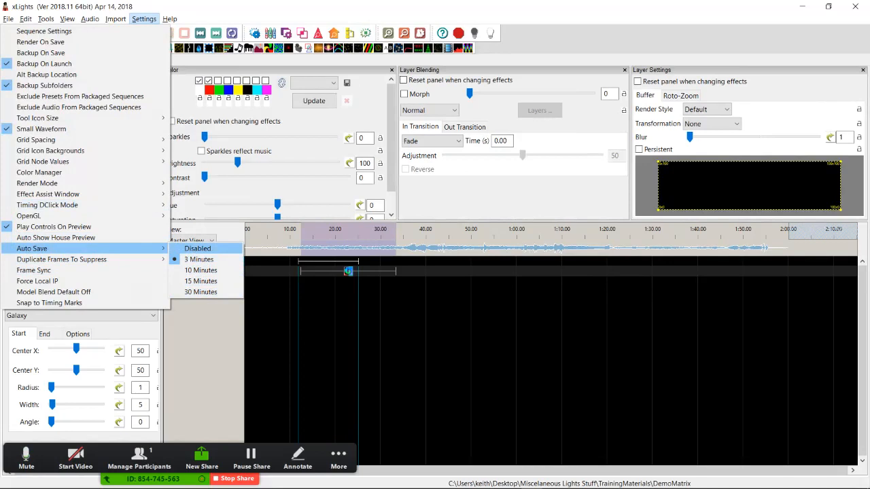
mouse_move(61, 259)
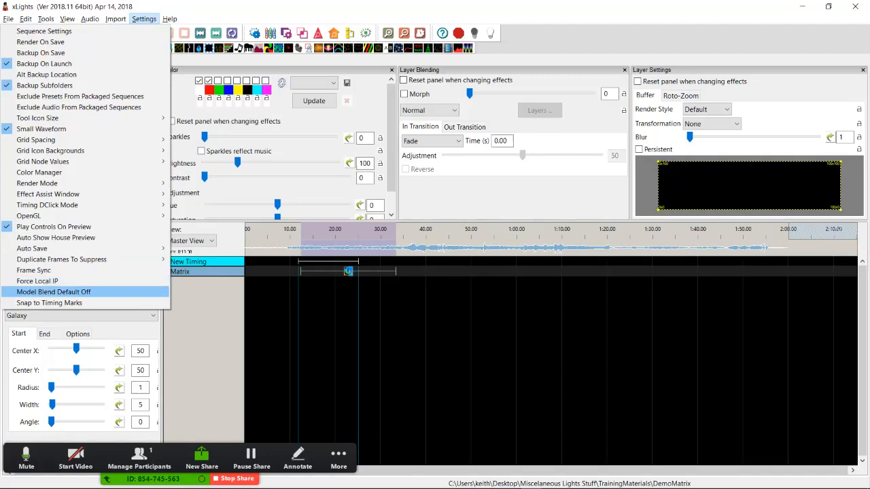
click(54, 291)
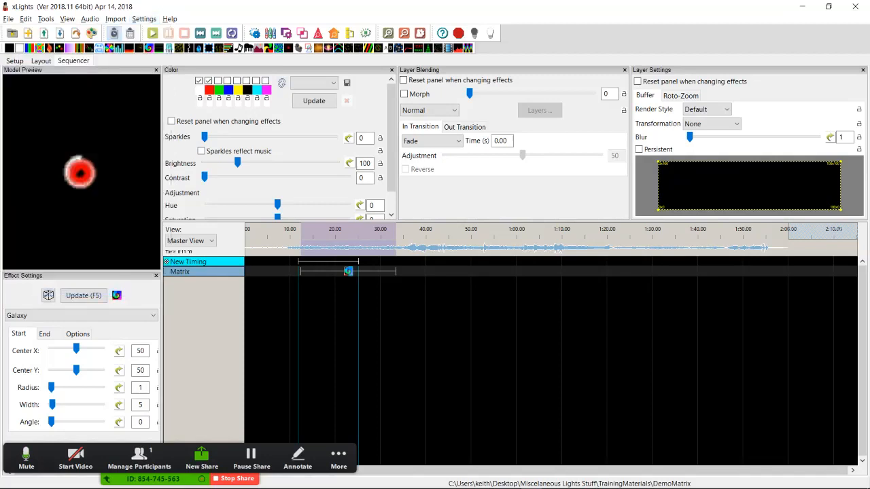
Enable Snap to Timing Marks and extend the start of the Galaxy effect to the timing mark at 11.9 seconds
click(144, 19)
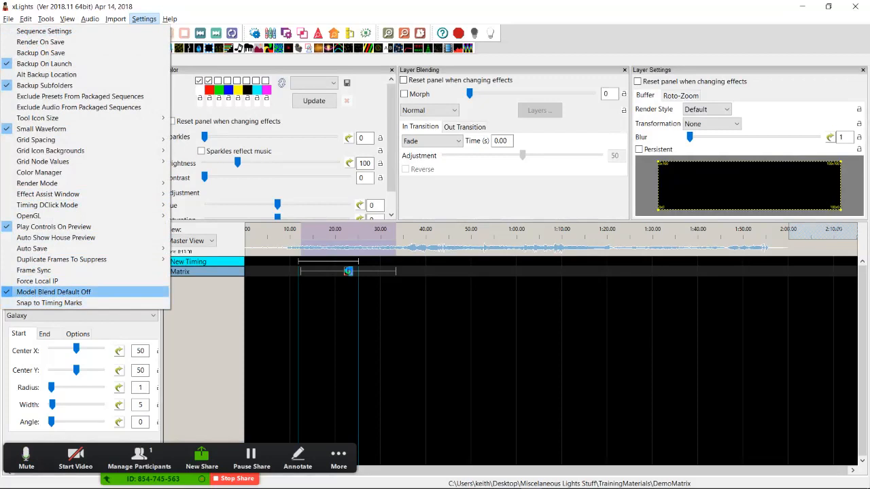
click(49, 303)
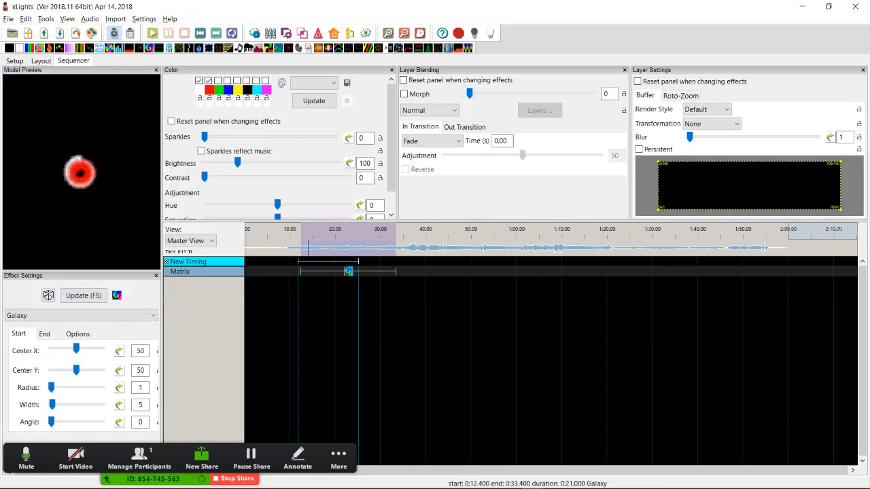
click(303, 271)
drag(301, 271, 298, 272)
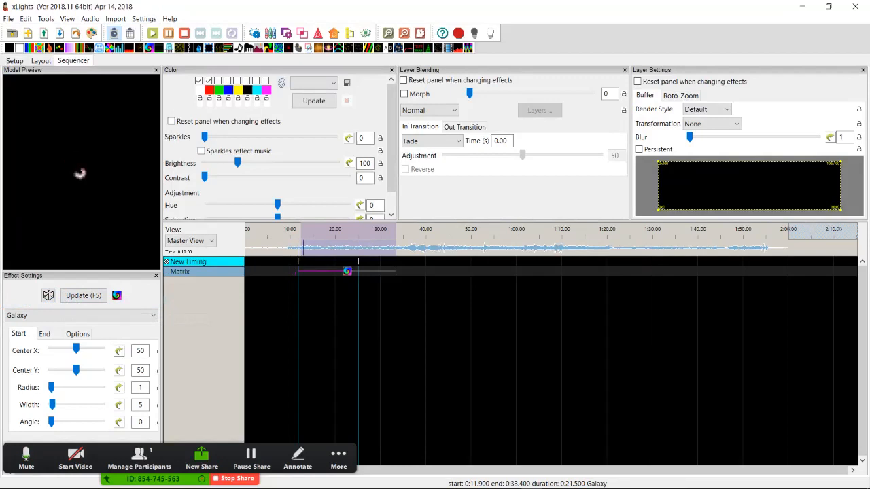
Display the AC Lights Toolbar and enable Show AC Ramps
click(143, 18)
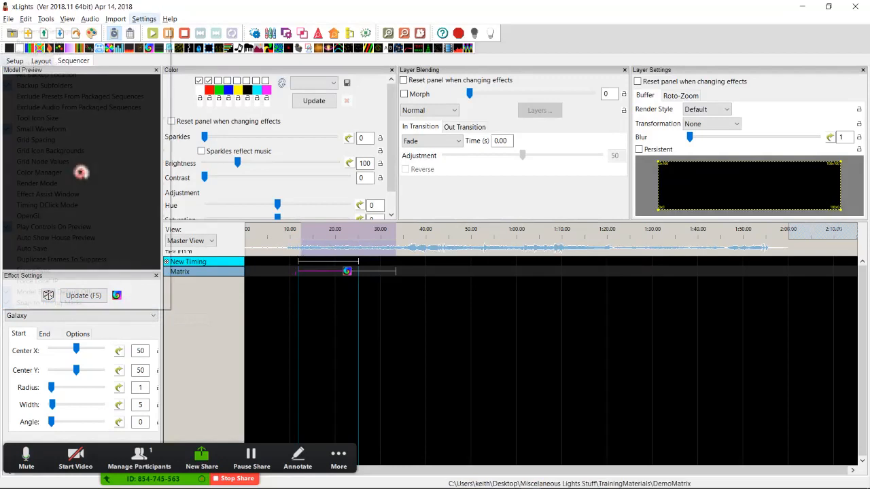
click(143, 19)
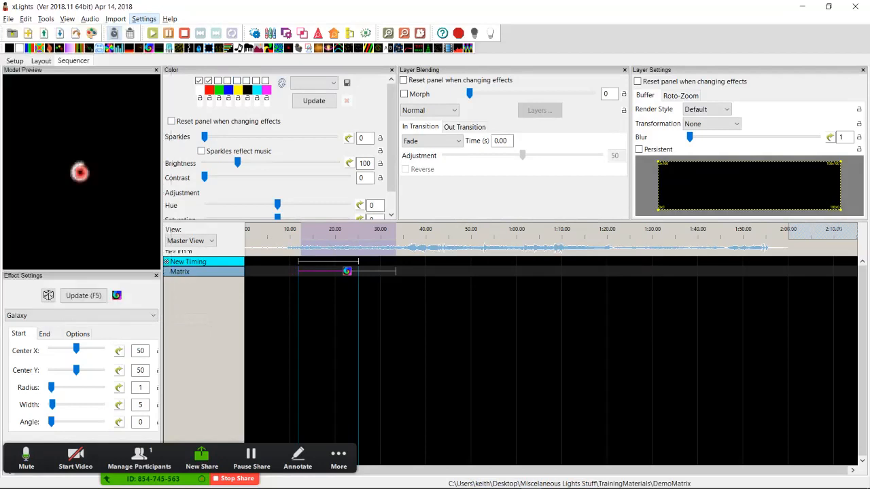
click(67, 18)
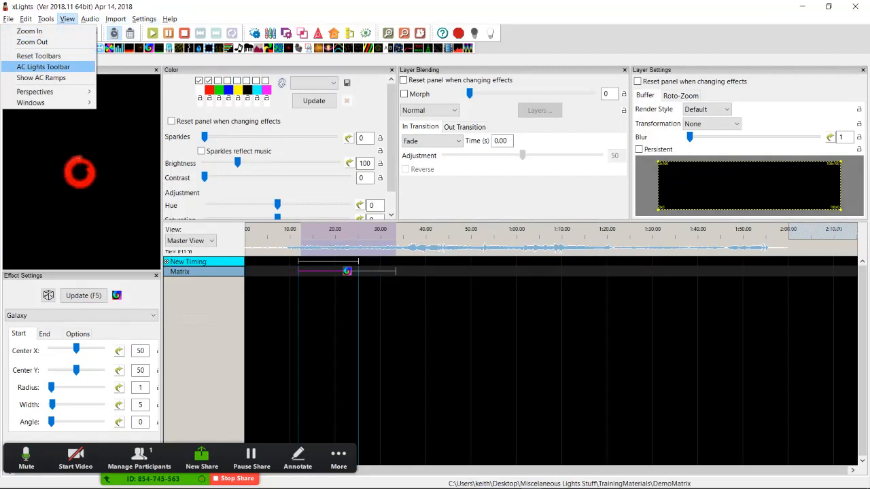
key(Return)
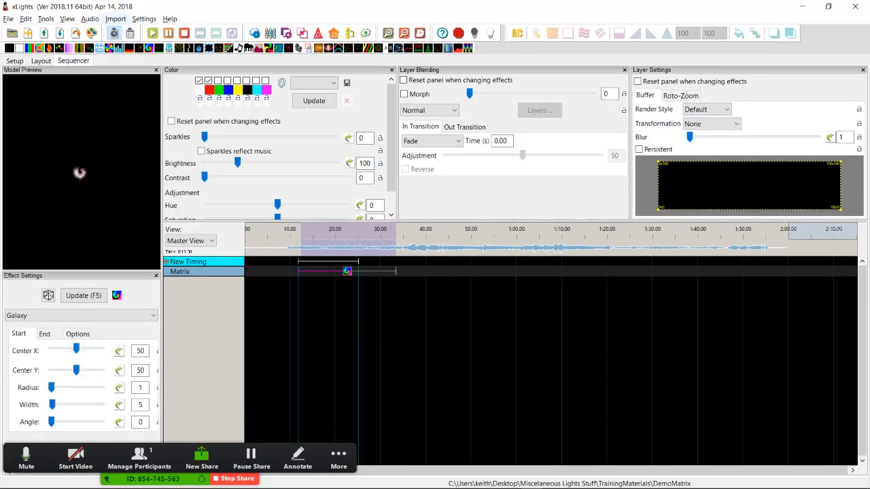
click(67, 18)
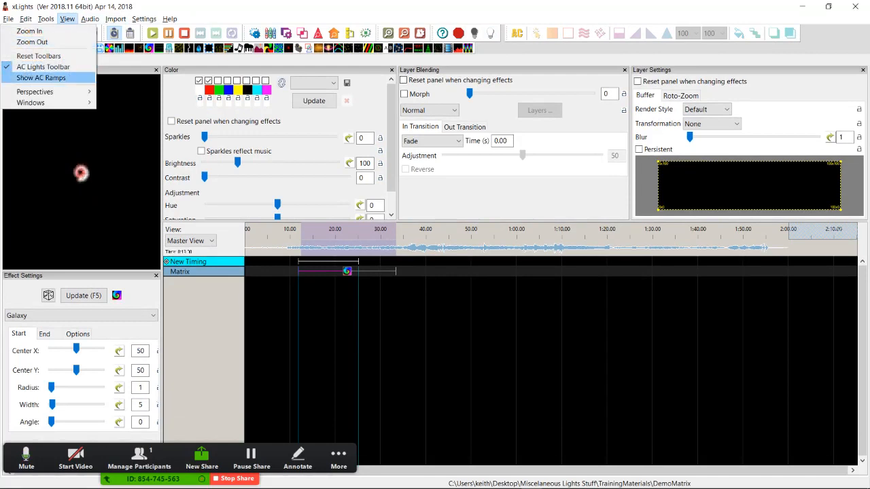
click(41, 78)
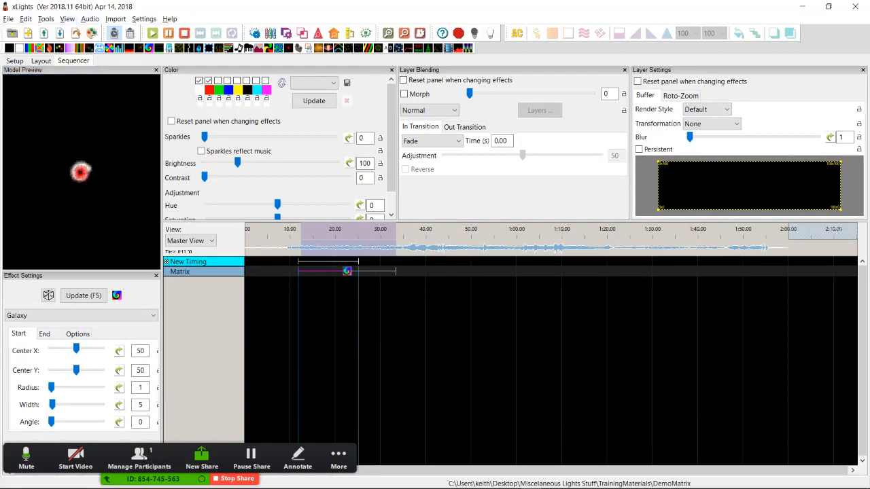
Add a second timing mark on New Timing, spanning from about 38 to 57 seconds
drag(420, 245, 503, 245)
key(t)
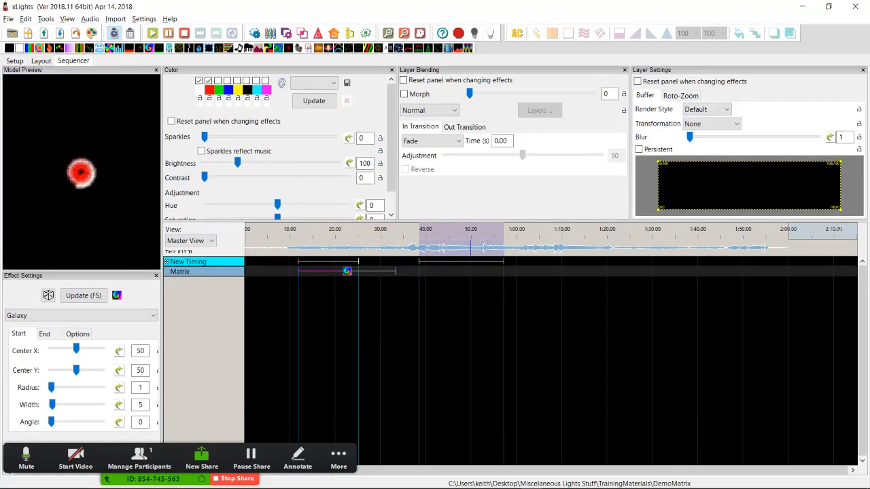
Add an On effect to the Matrix row across the second timing mark and set its End Intensity to 0
click(465, 271)
key(o)
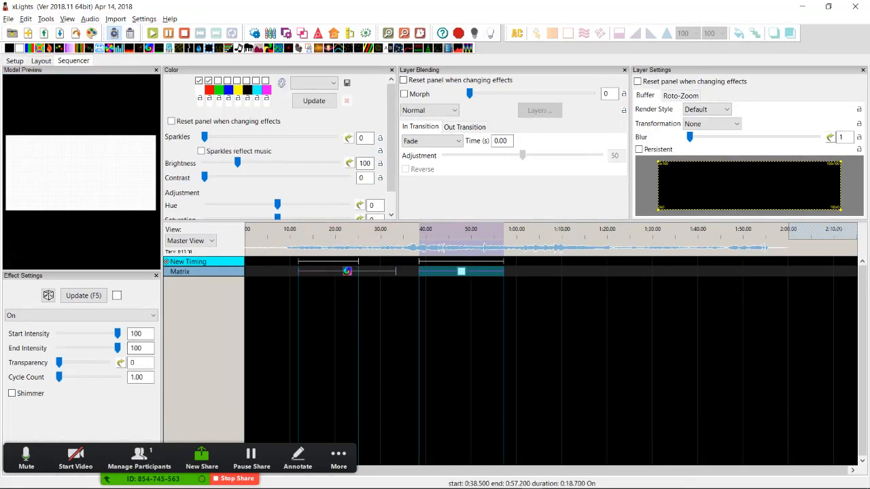
drag(117, 348, 59, 348)
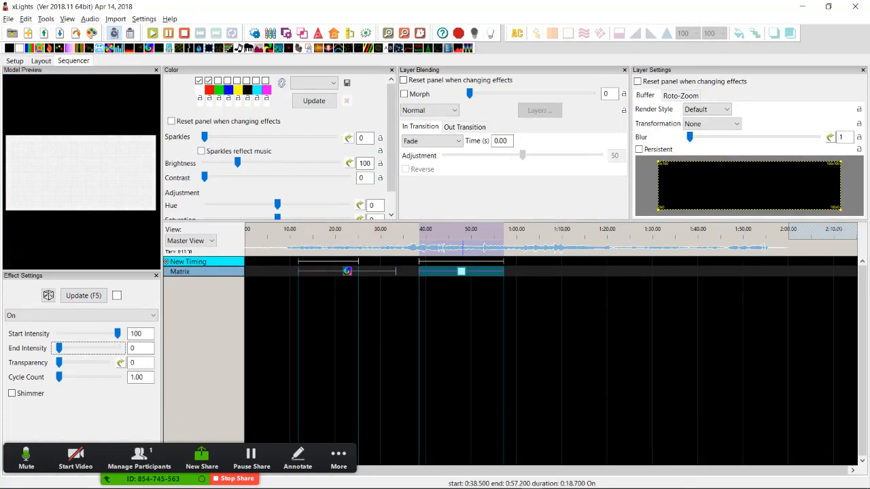
click(465, 271)
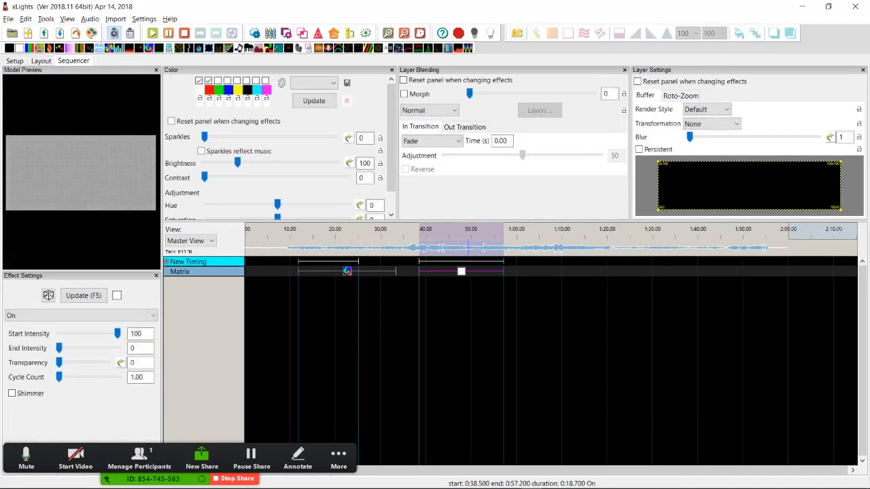
Turn Grid Icon Backgrounds on to preview the effects' colors and ramps in the grid, and switch them back off
click(143, 18)
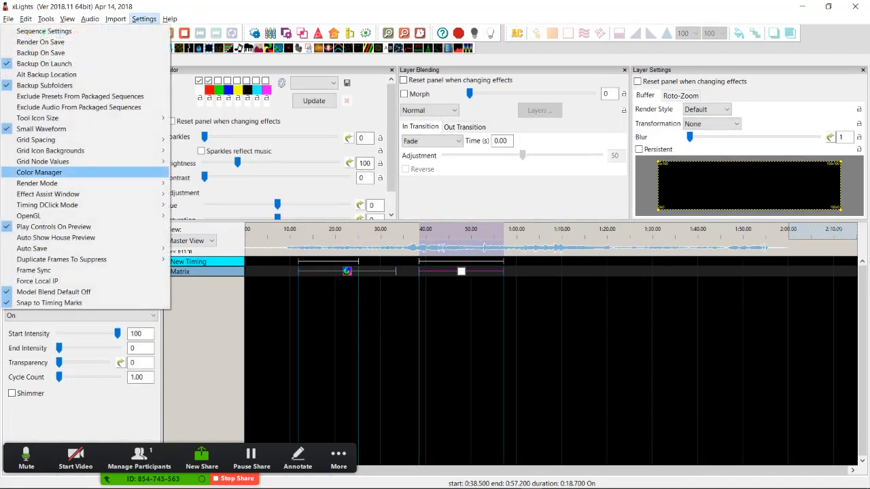
mouse_move(68, 140)
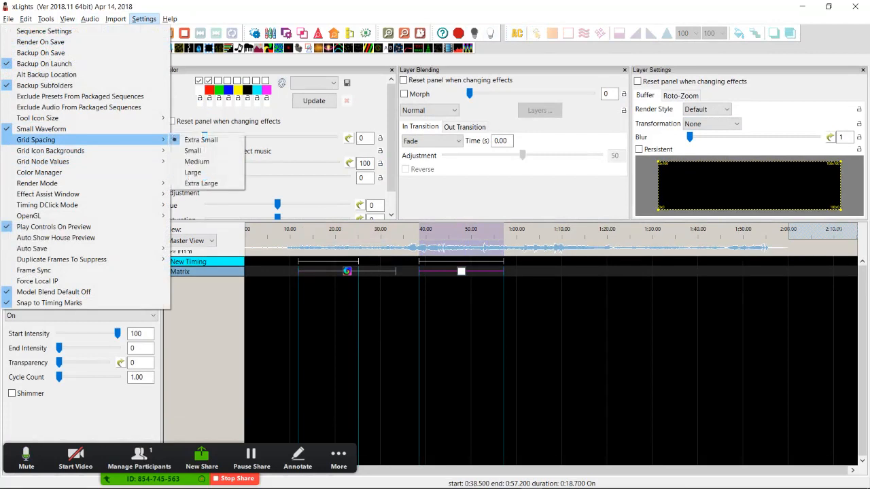
click(194, 150)
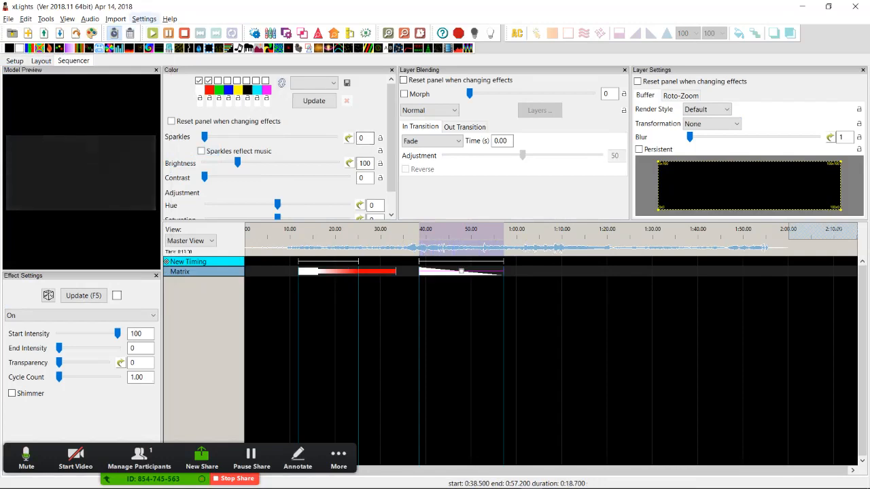
click(144, 19)
mouse_move(68, 150)
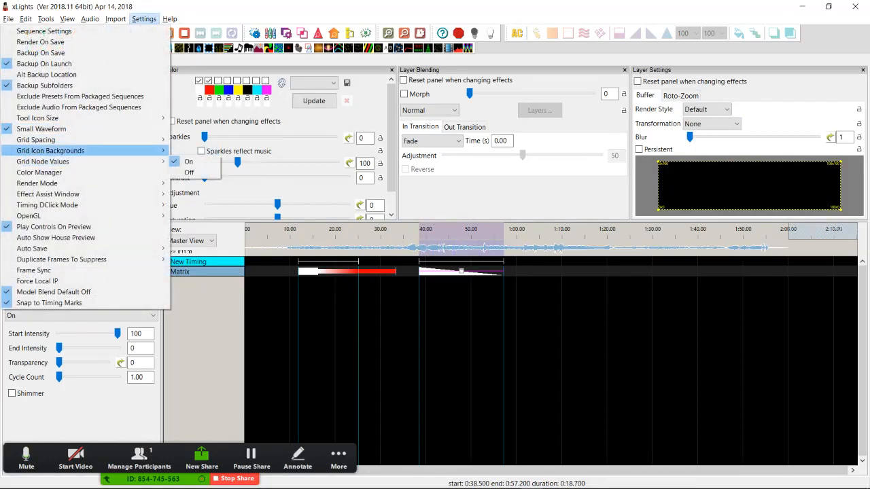
click(189, 172)
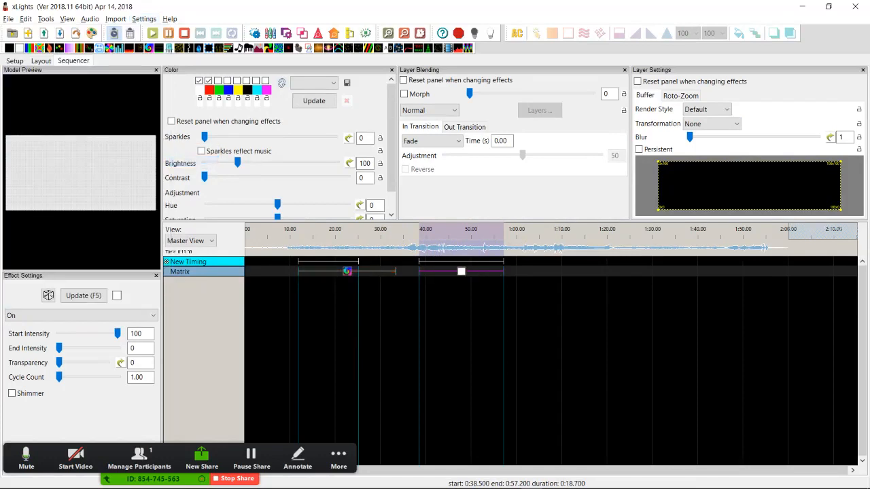
Enable Auto Save for perspectives and check the option in the perspective settings
click(67, 18)
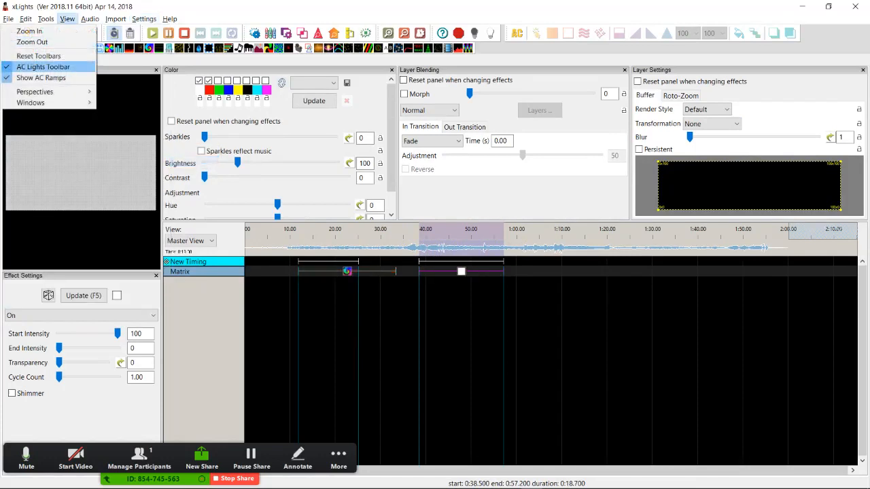
mouse_move(41, 91)
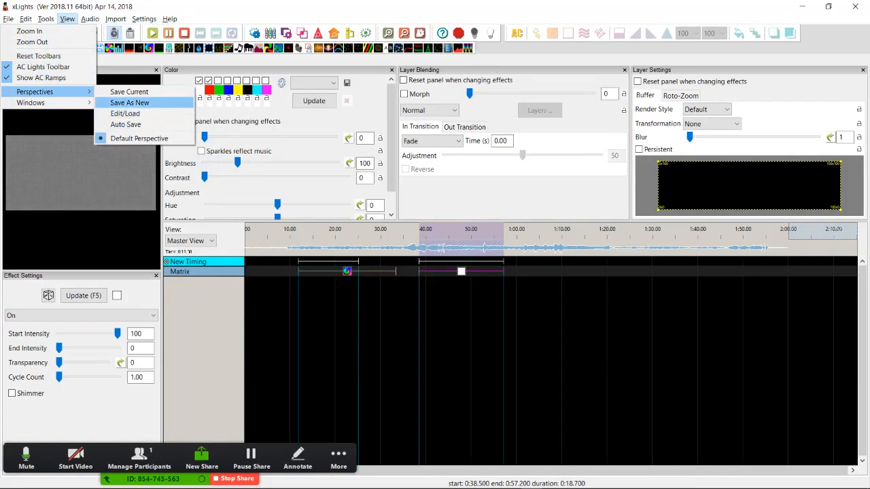
click(125, 124)
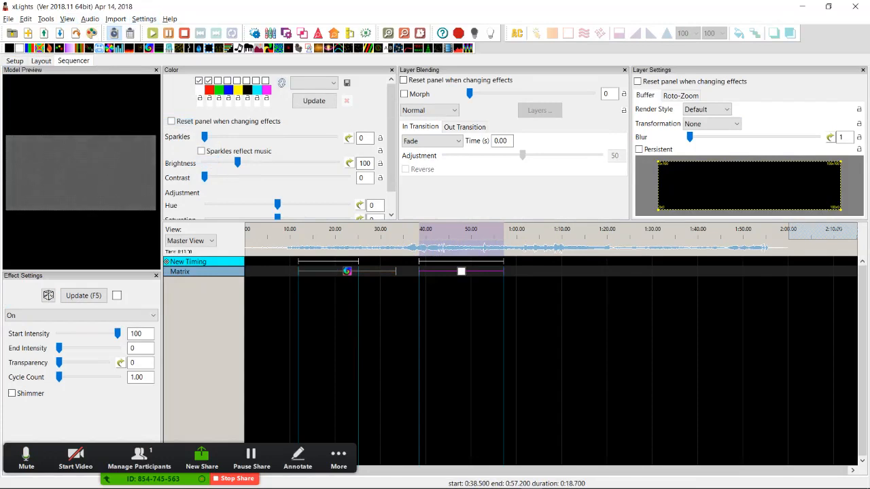
click(67, 19)
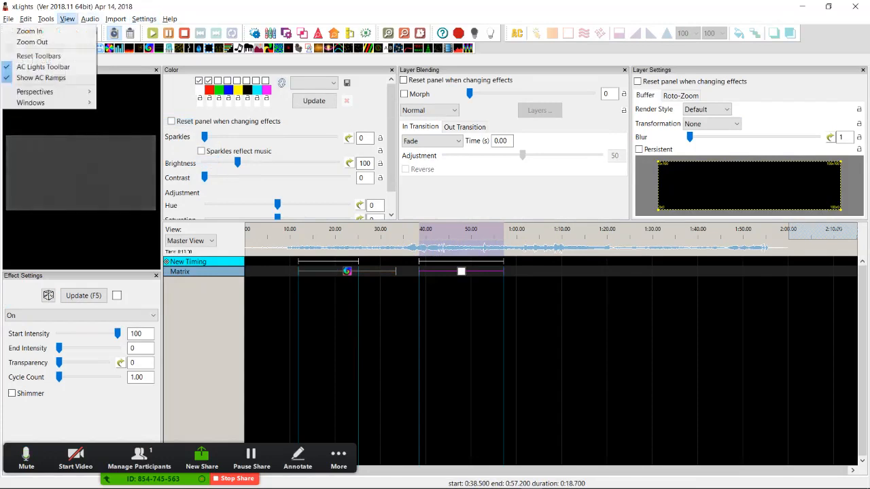
mouse_move(41, 92)
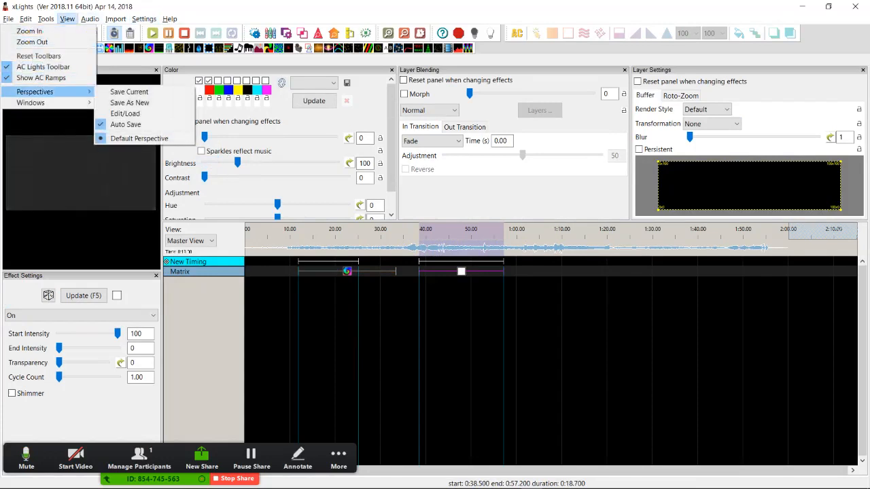
key(Escape)
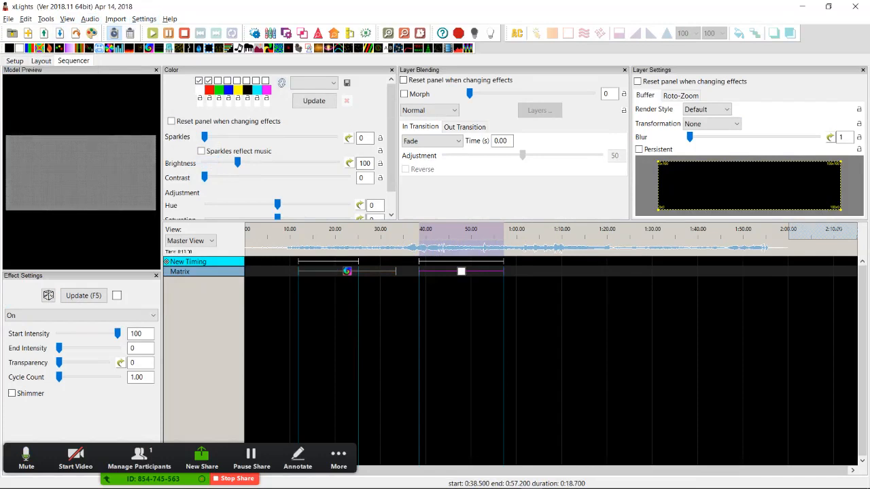
click(67, 18)
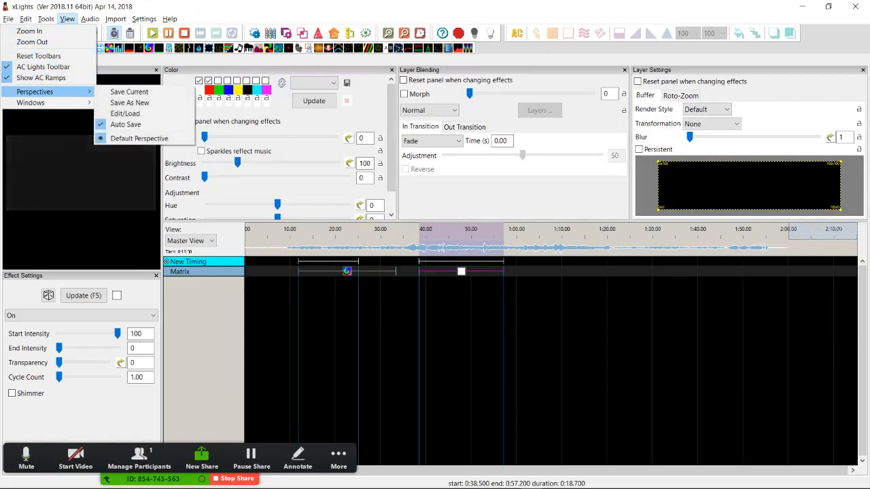
key(Escape)
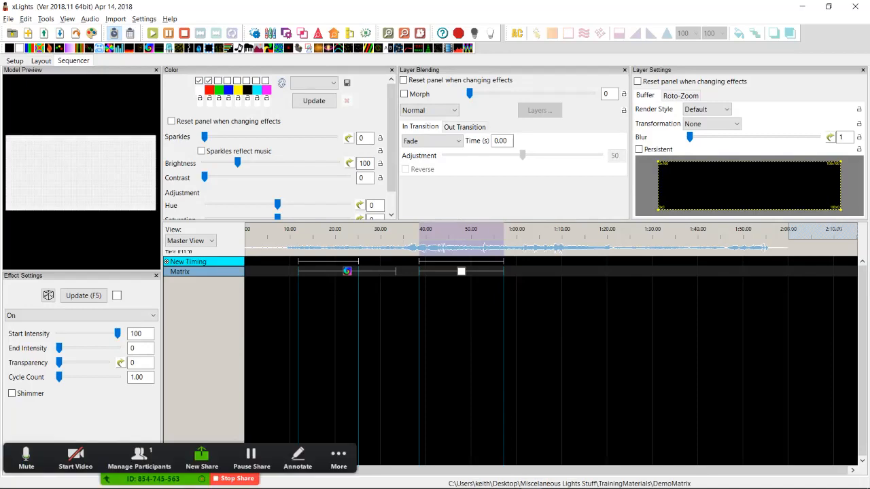
click(144, 19)
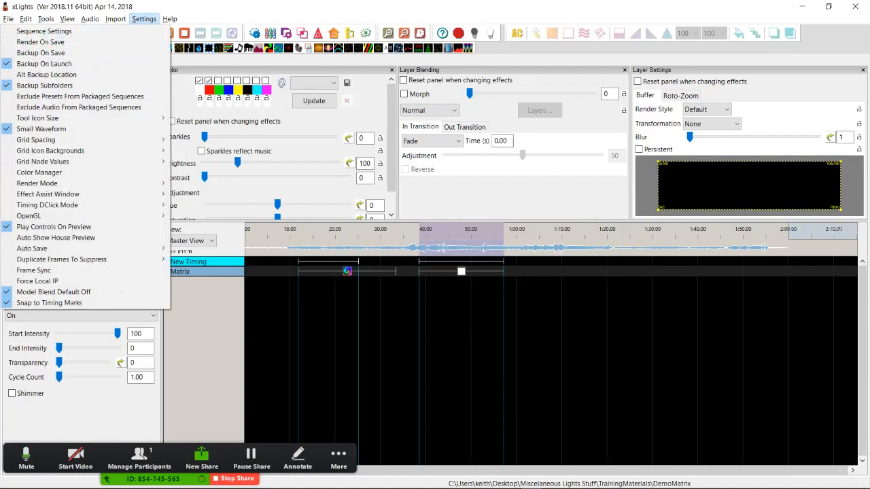
key(Escape)
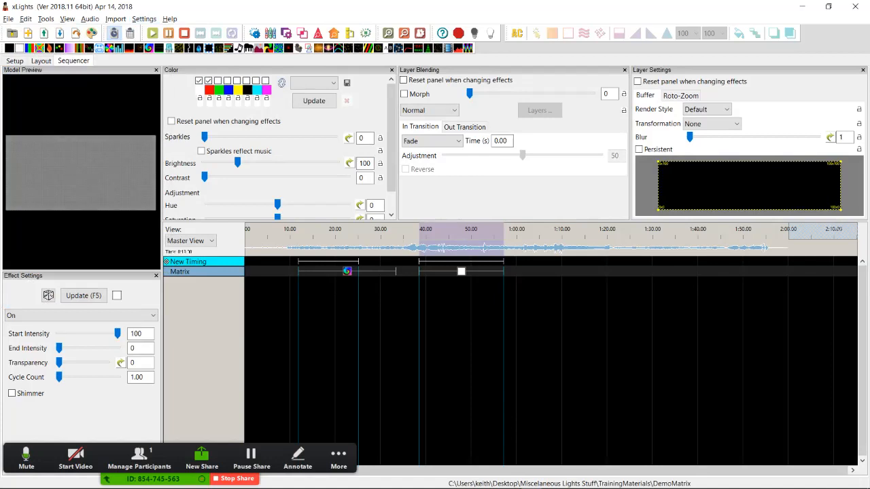